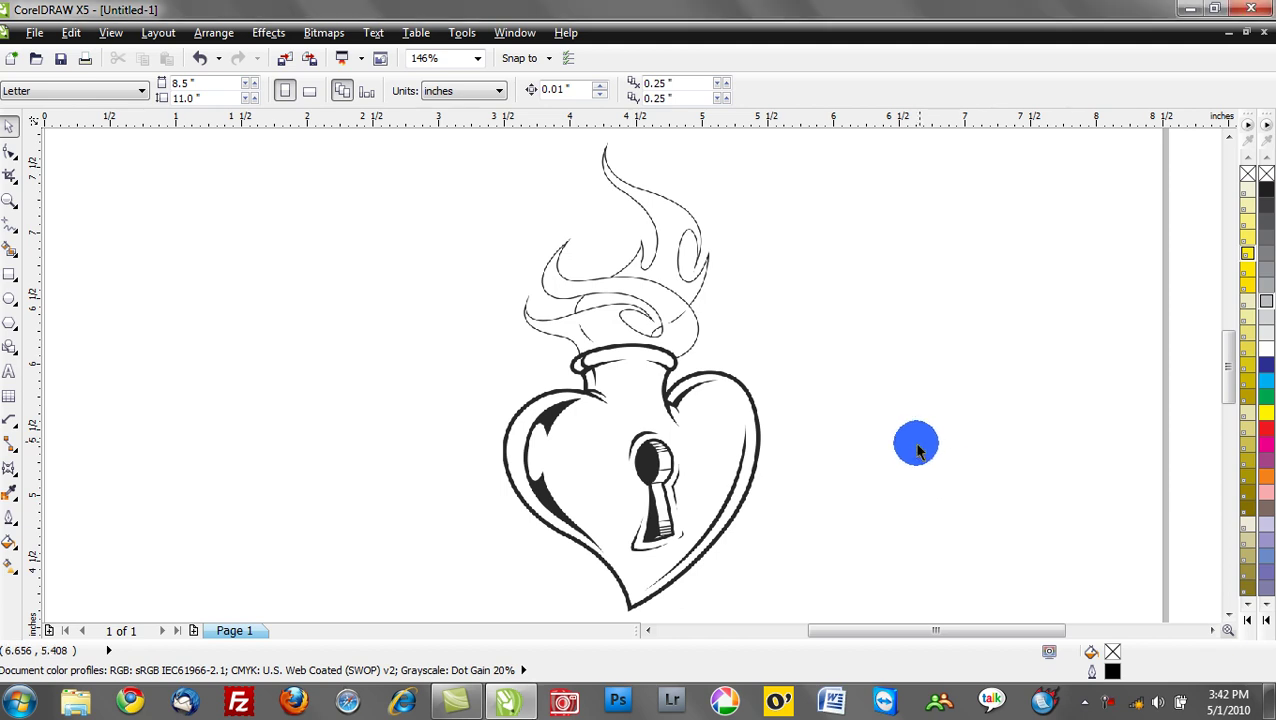
Nudge the heart-lock bitmap slightly left on the page and deselect it
scroll(905, 443, down, 2)
drag(775, 445, 724, 428)
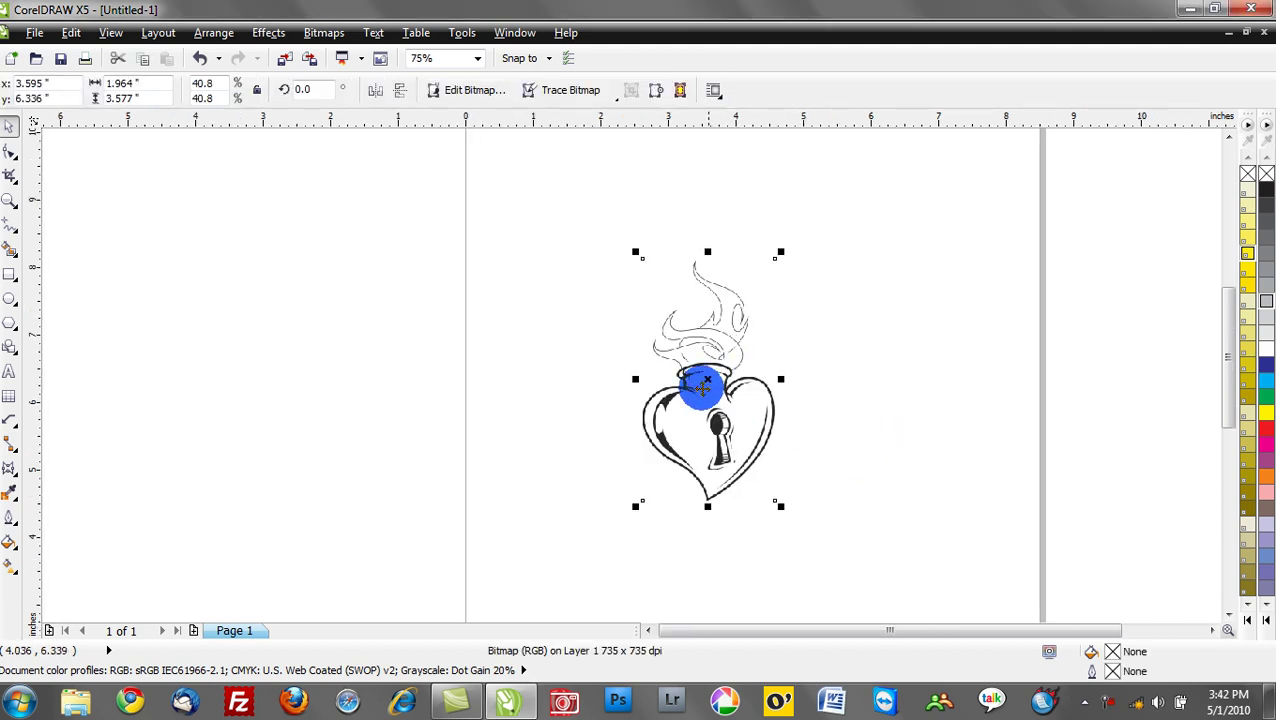
click(484, 427)
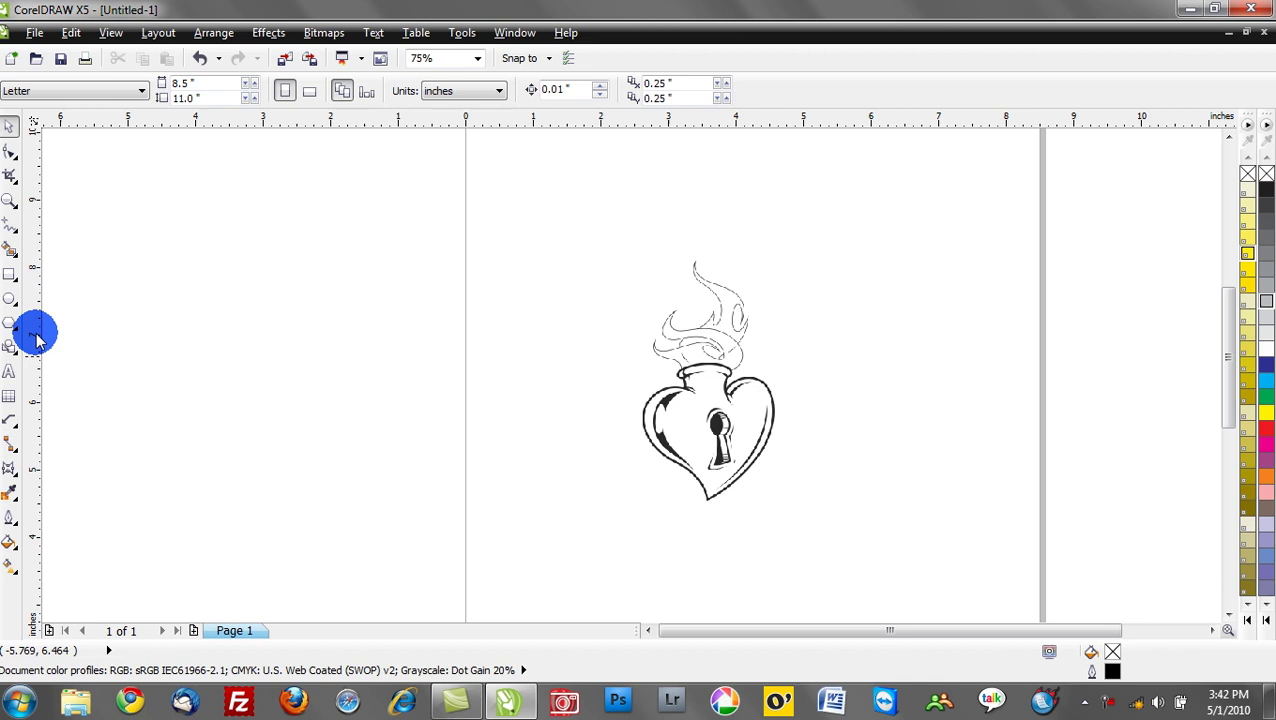
Create a page-sized rectangle with the Rectangle tool and fill it cyan (C:100 M:0 Y:0 K:0)
click(11, 281)
double_click(11, 281)
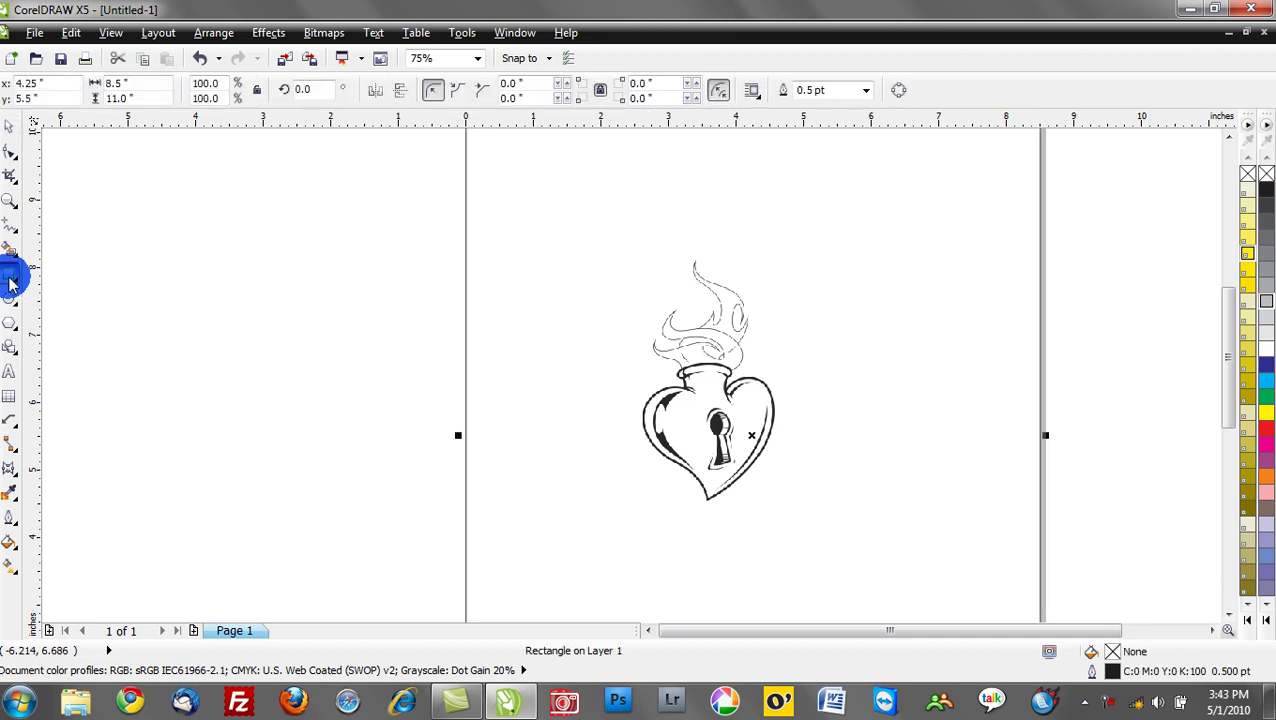
click(1264, 381)
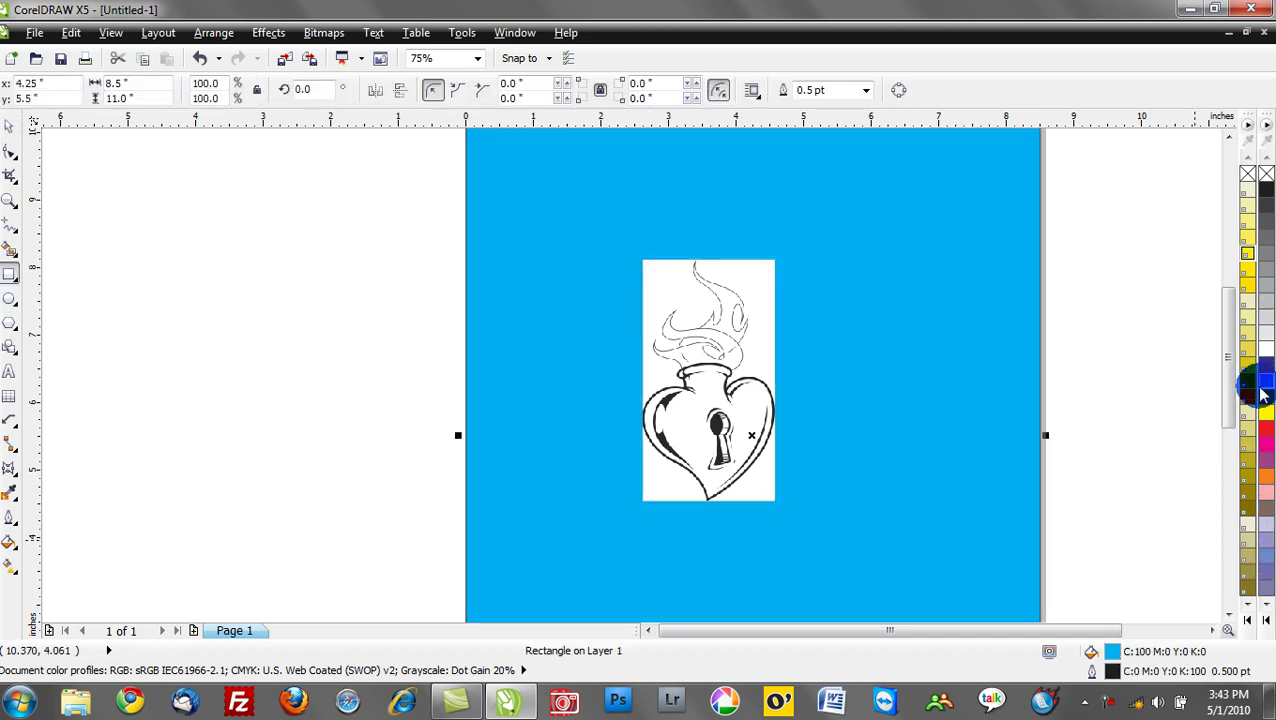
click(119, 223)
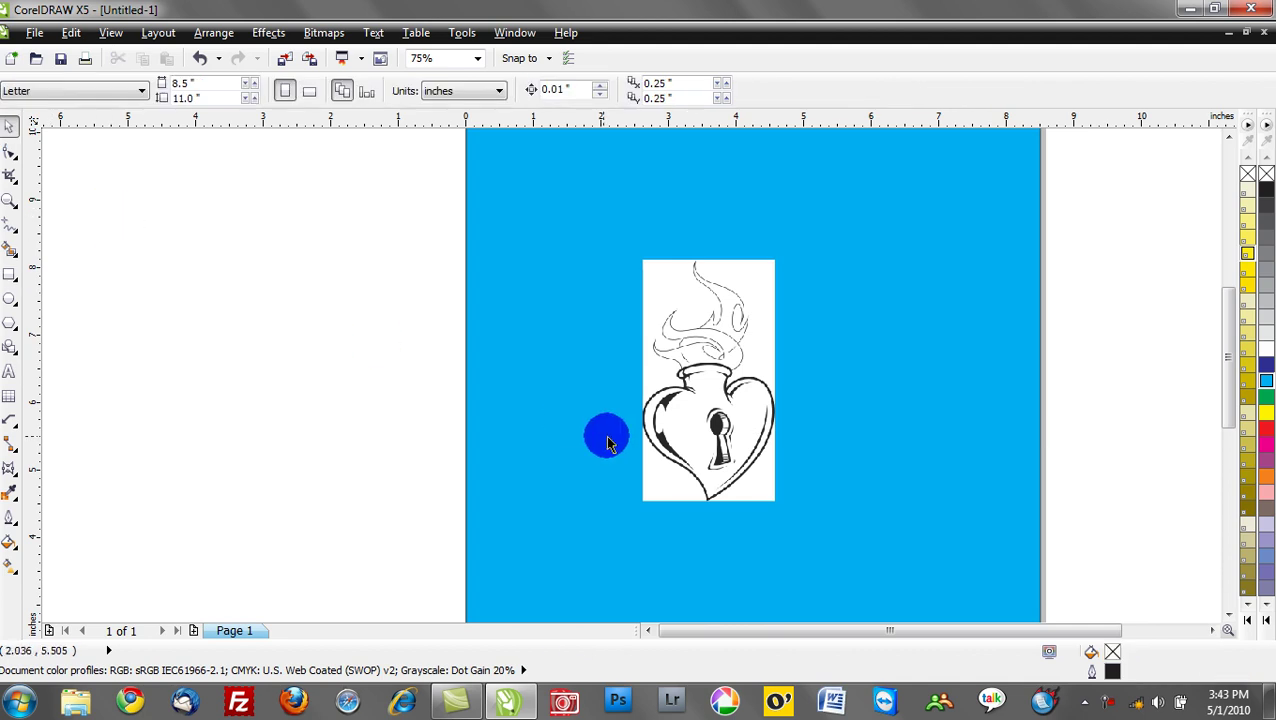
scroll(757, 427, up, 2)
scroll(766, 437, down, 2)
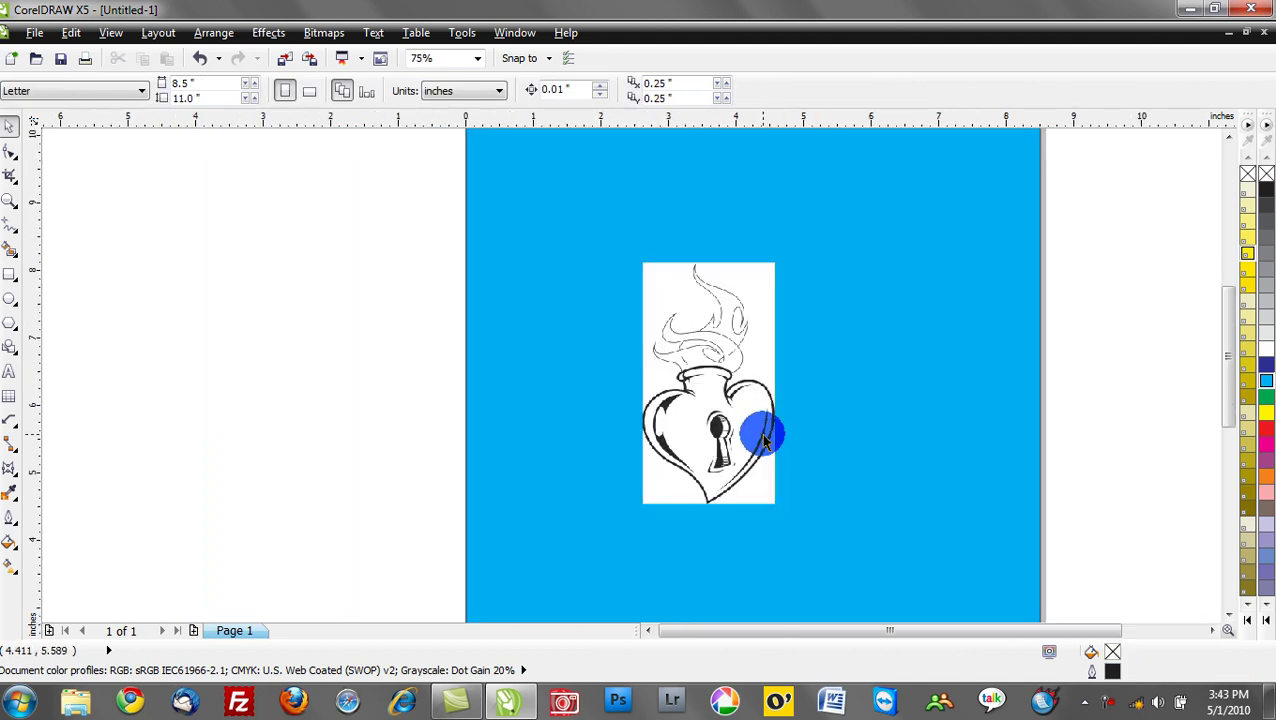
scroll(712, 342, up, 2)
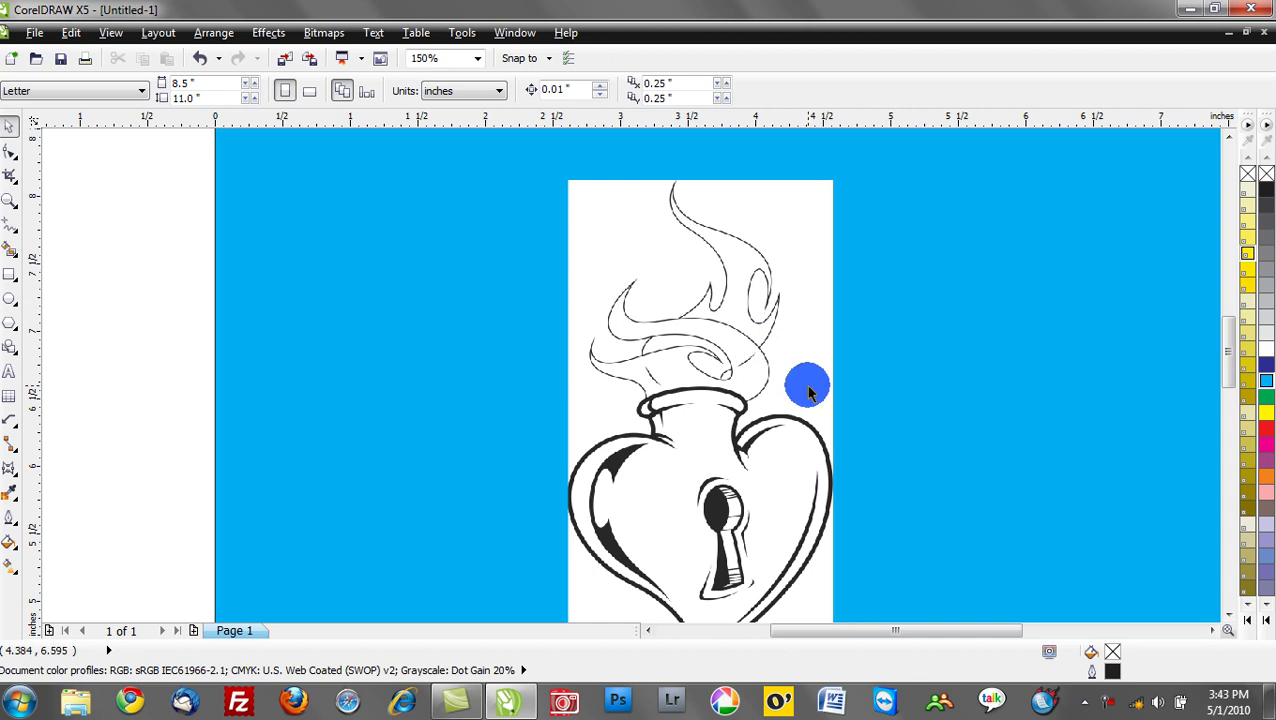
Select the heart-lock bitmap and open the Bitmaps > Bitmap Color Mask docker
click(752, 342)
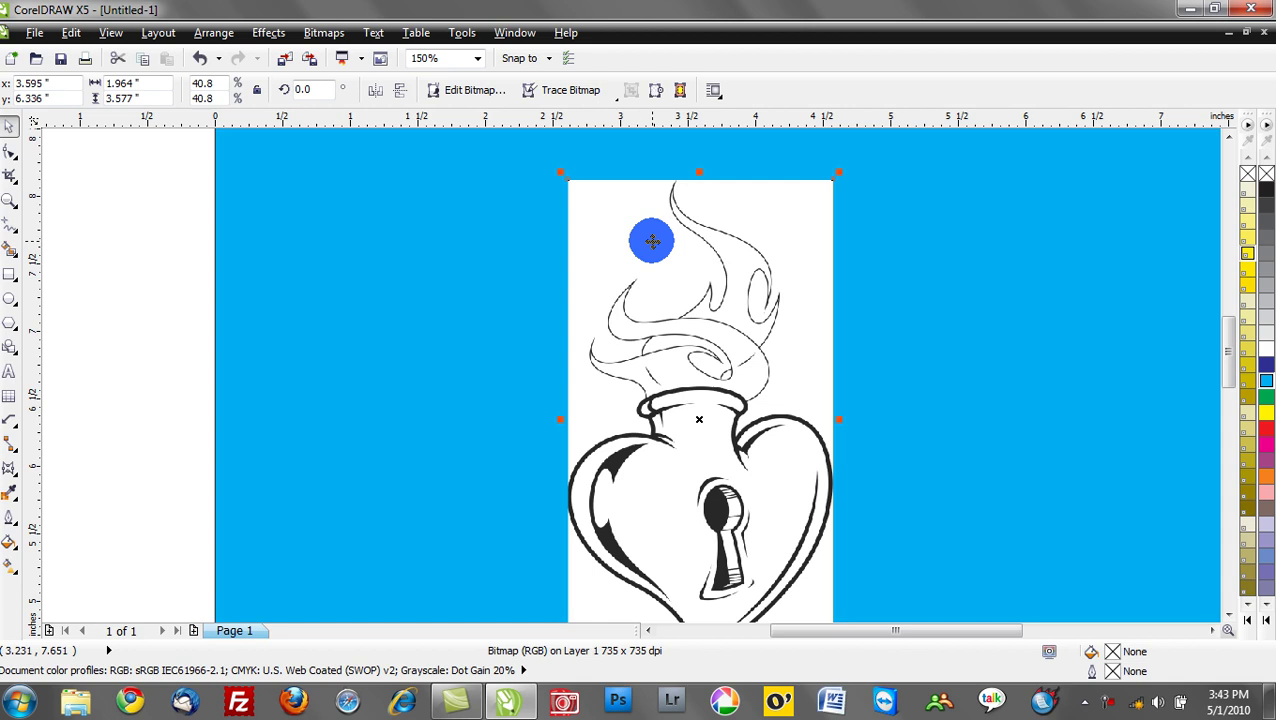
click(310, 34)
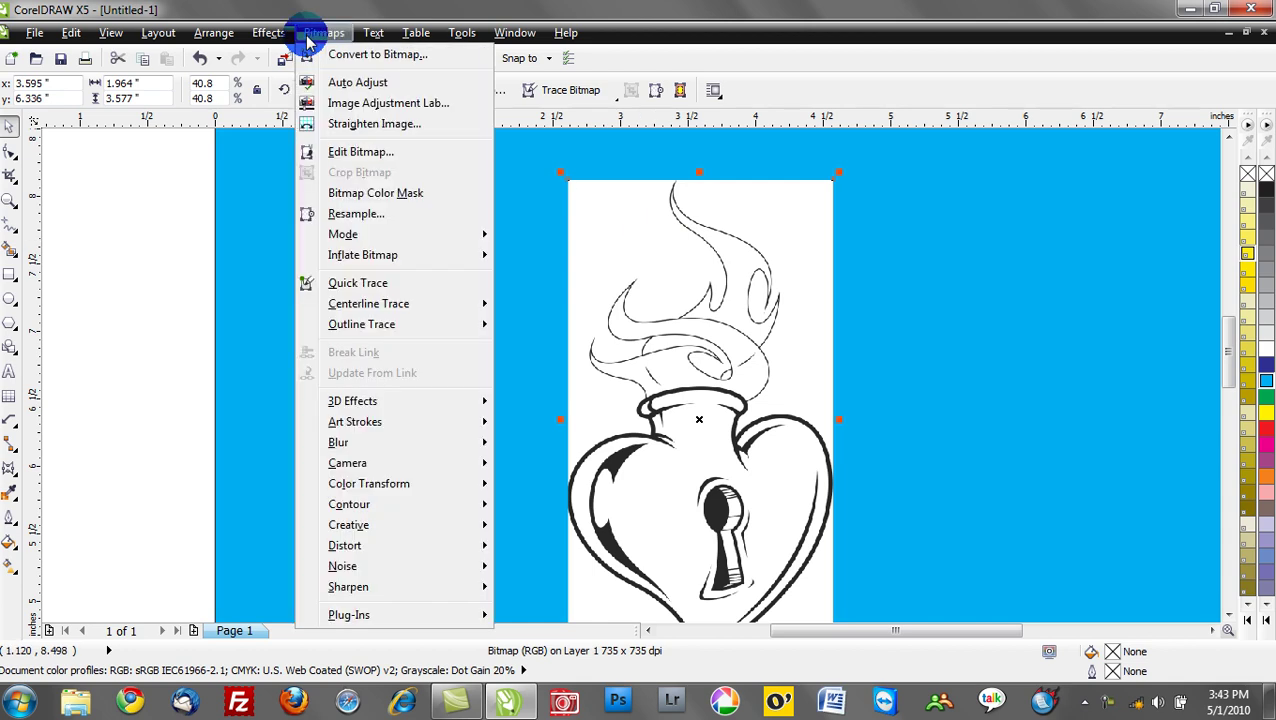
click(419, 203)
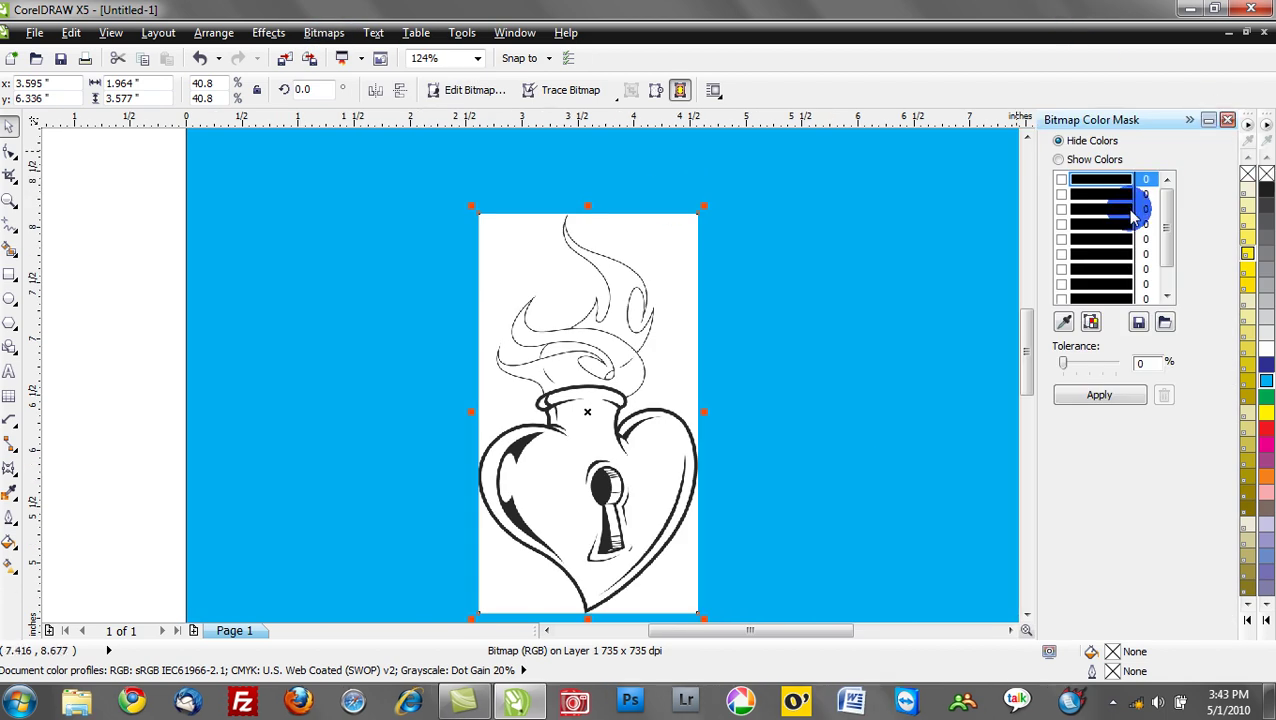
Sample the bitmap's white background as the hidden colour and apply the mask at 14% tolerance
click(1068, 325)
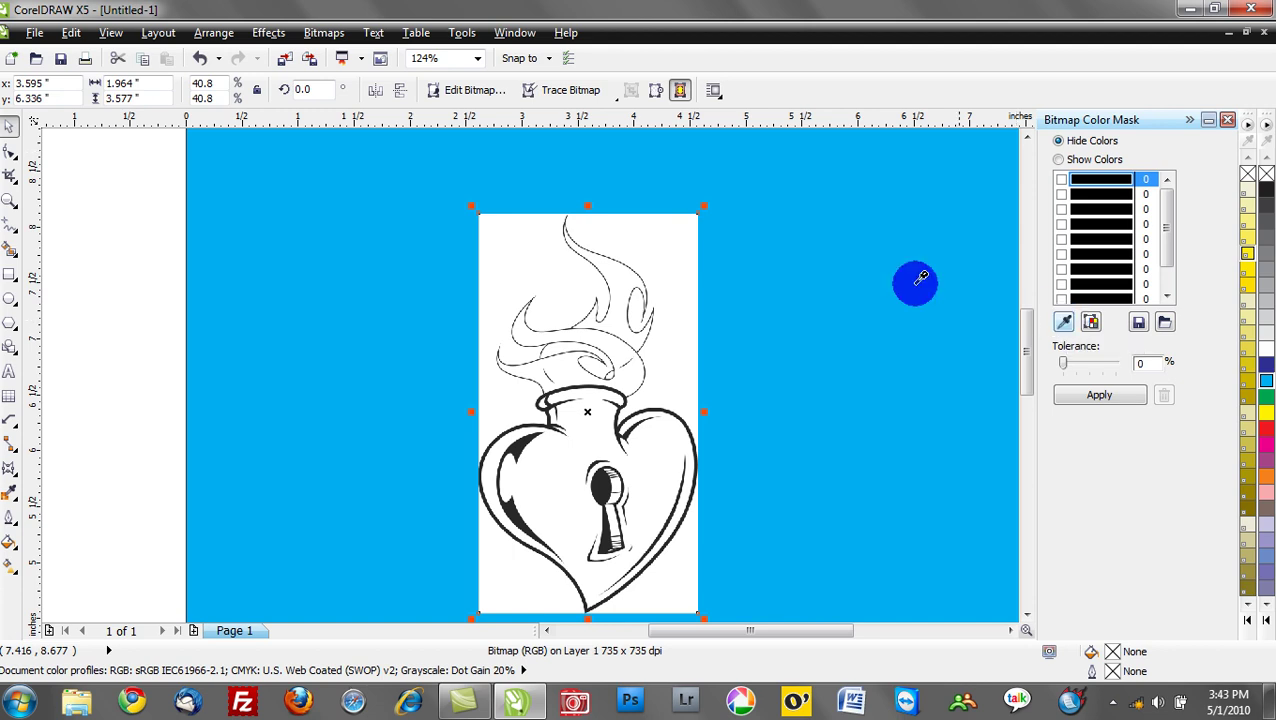
click(670, 270)
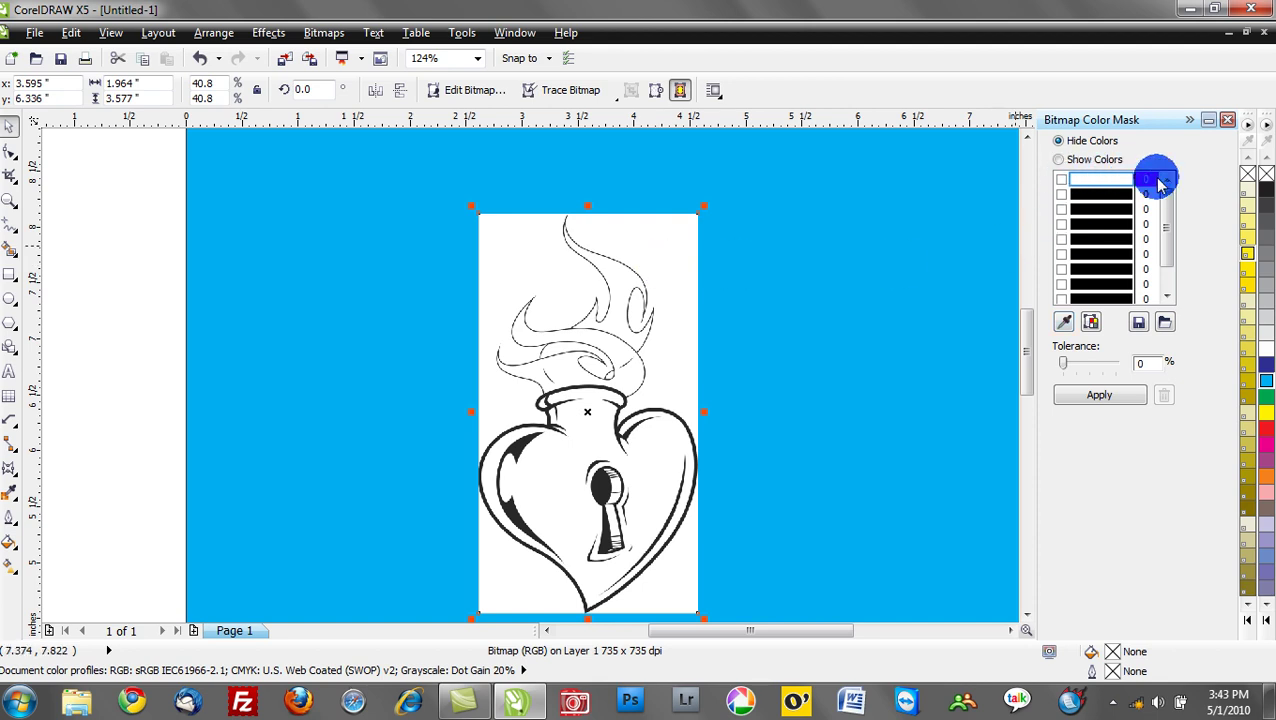
click(1061, 180)
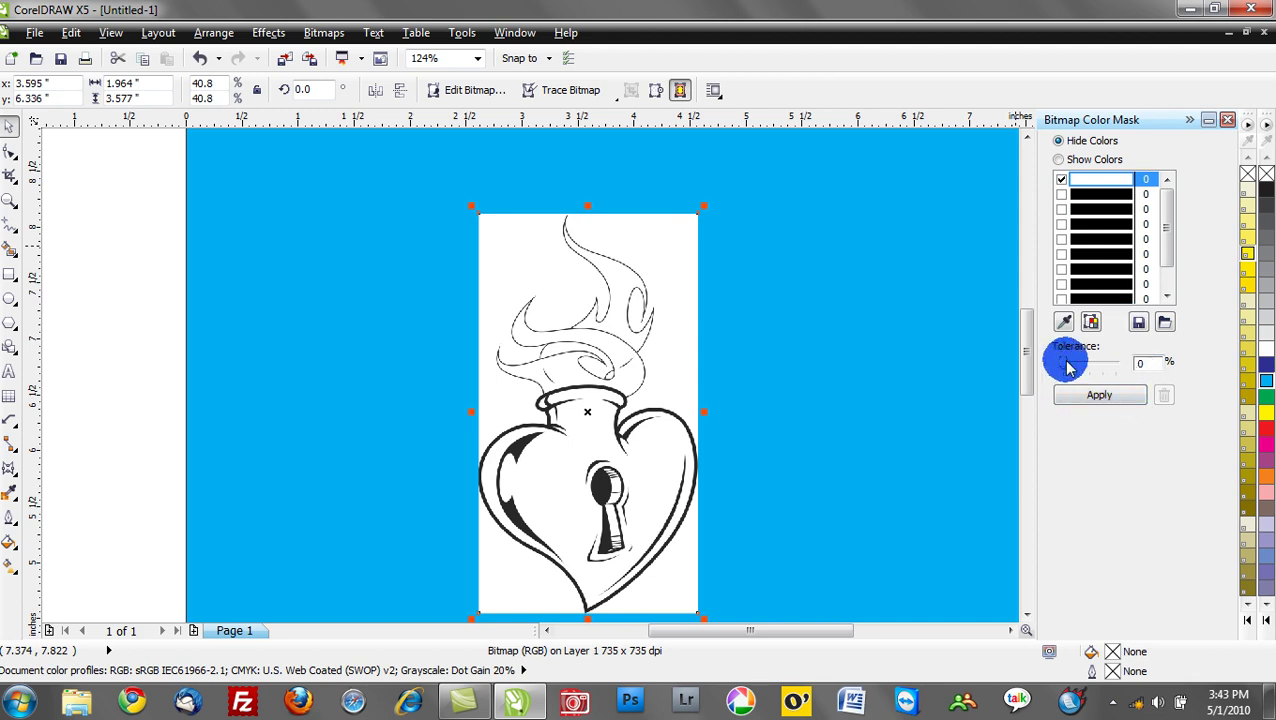
drag(1063, 362, 1075, 370)
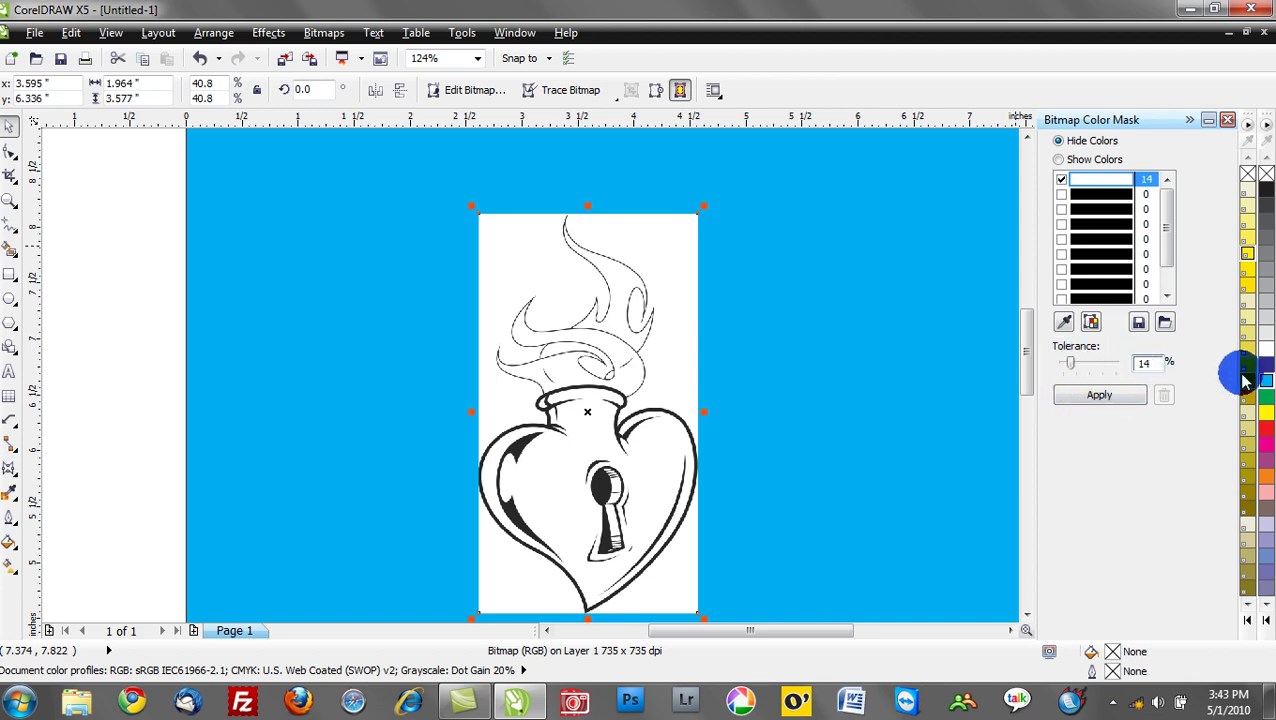
click(1103, 397)
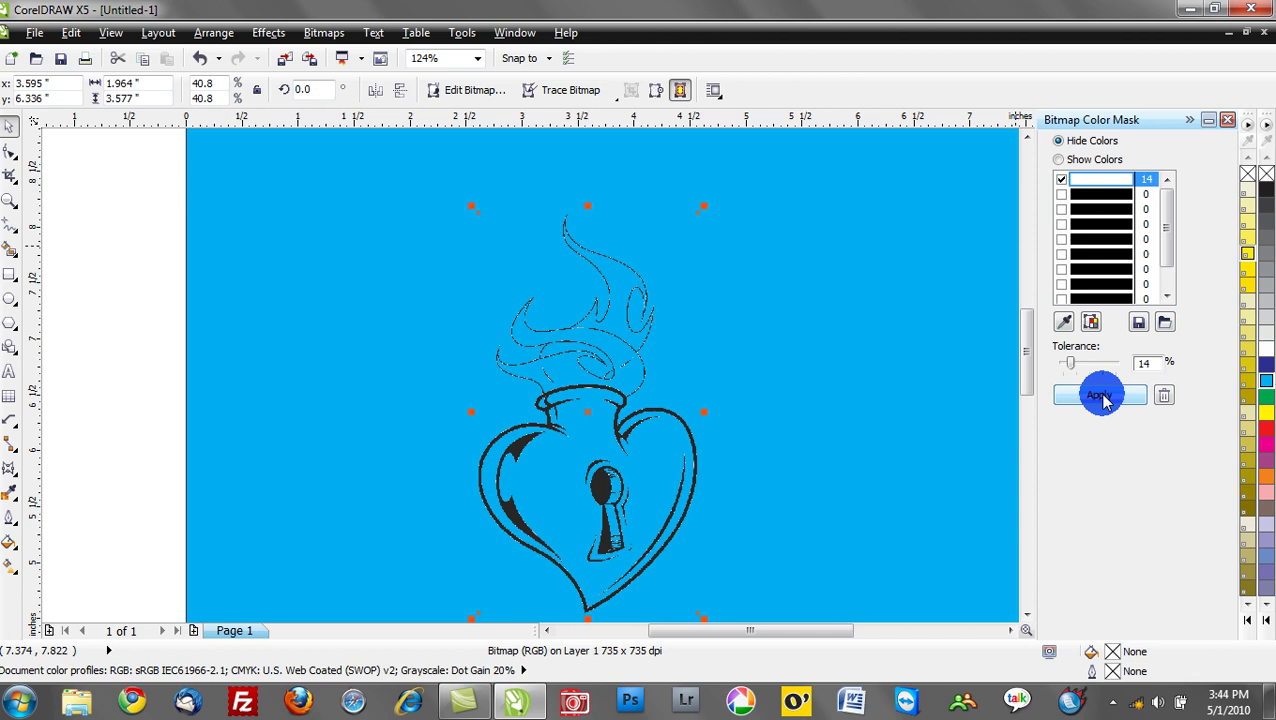
Reapply the white mask and apply it again at 43% tolerance
click(1100, 396)
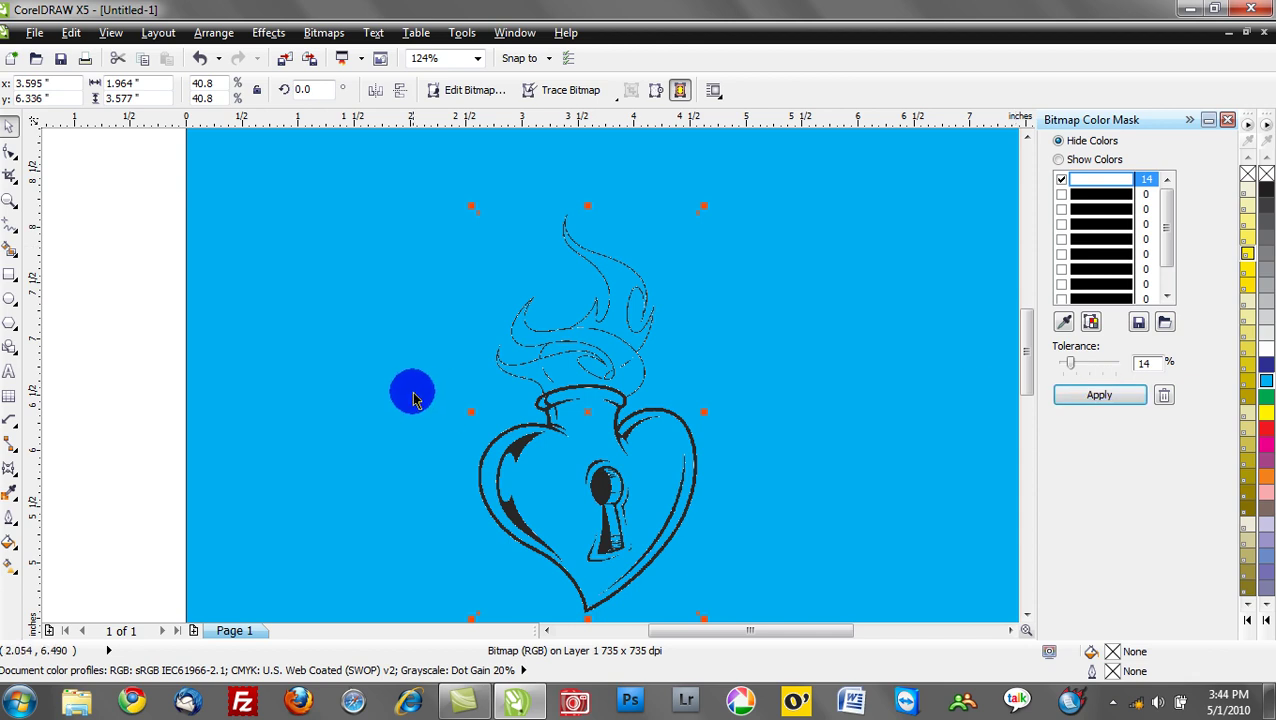
scroll(598, 403, up, 5)
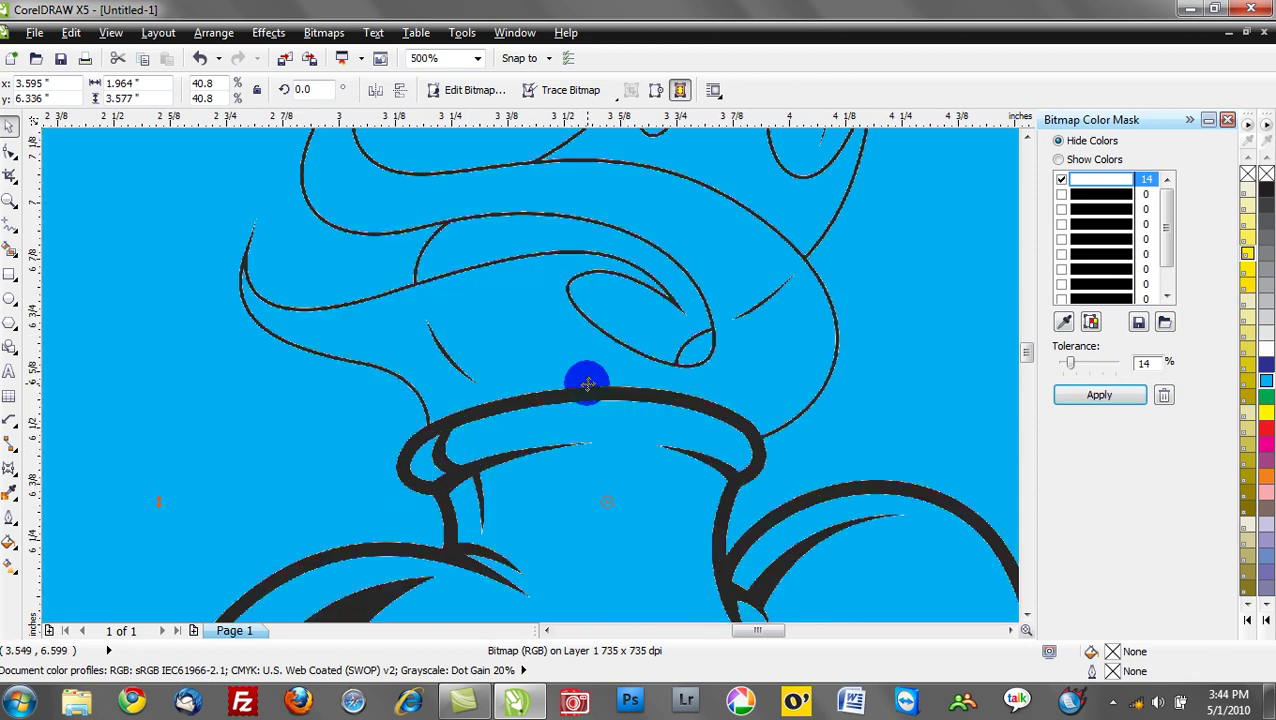
scroll(591, 405, up, 2)
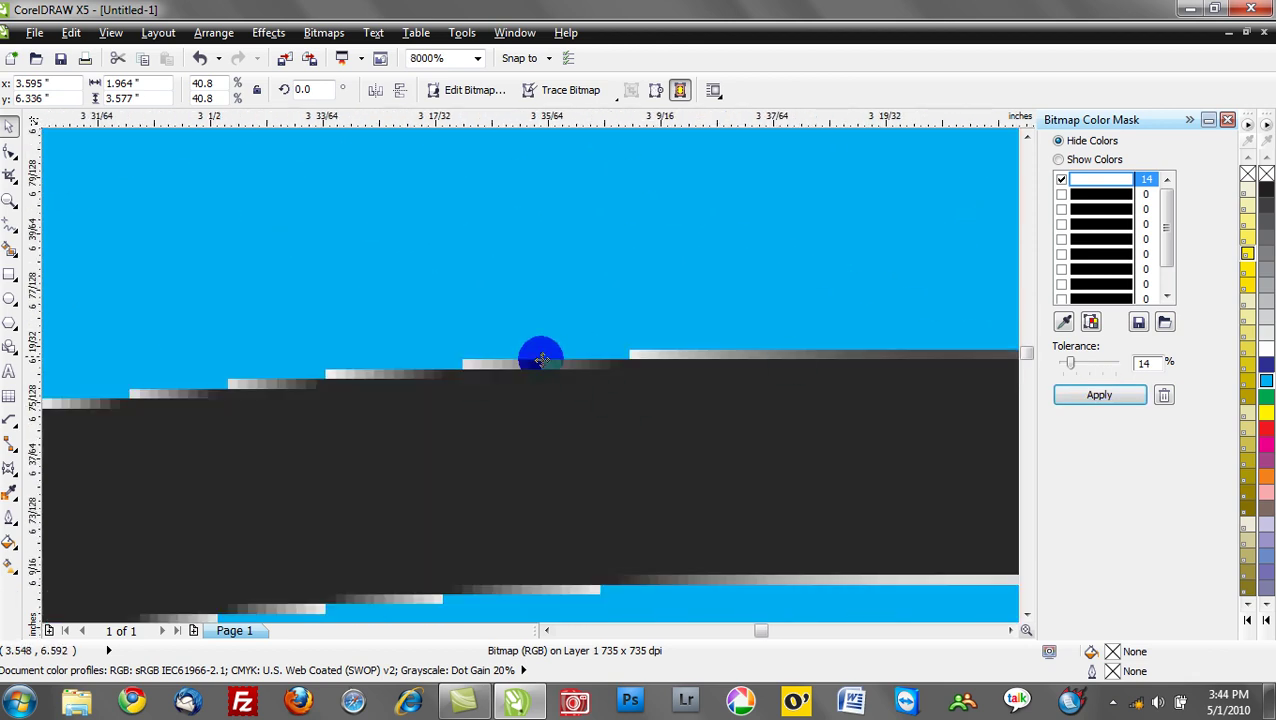
scroll(675, 401, down, 3)
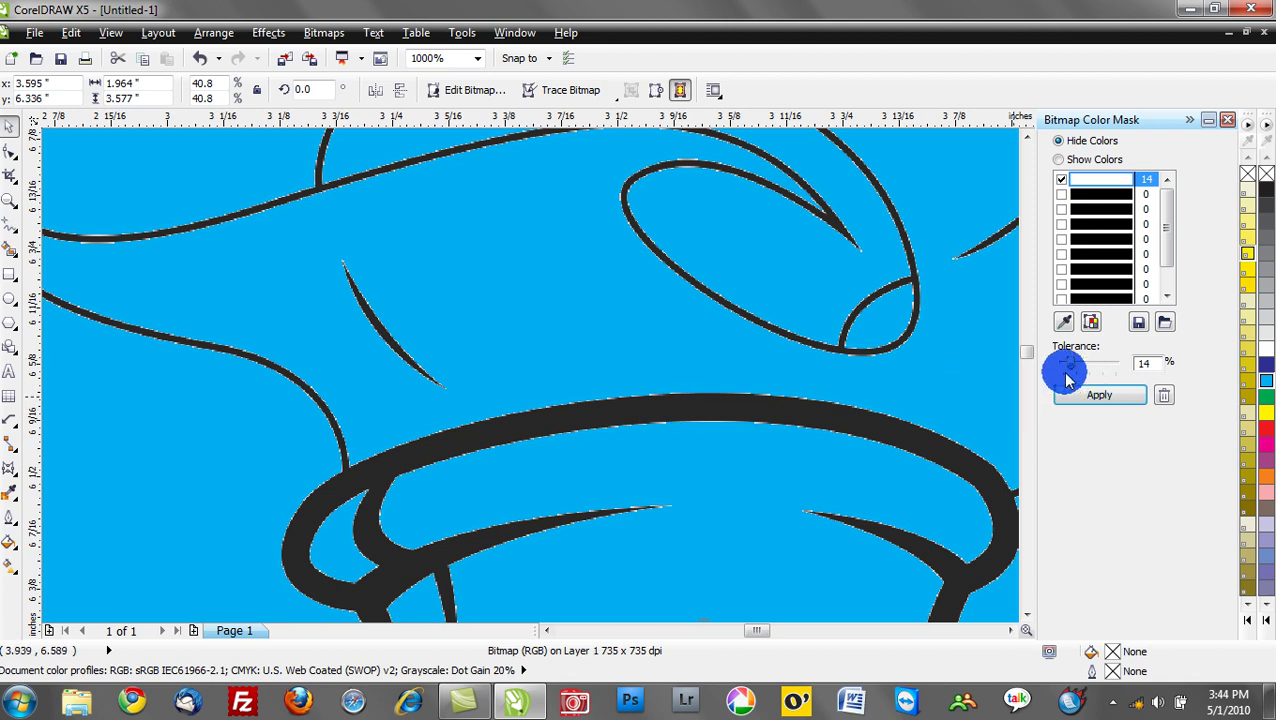
drag(1070, 362, 1085, 365)
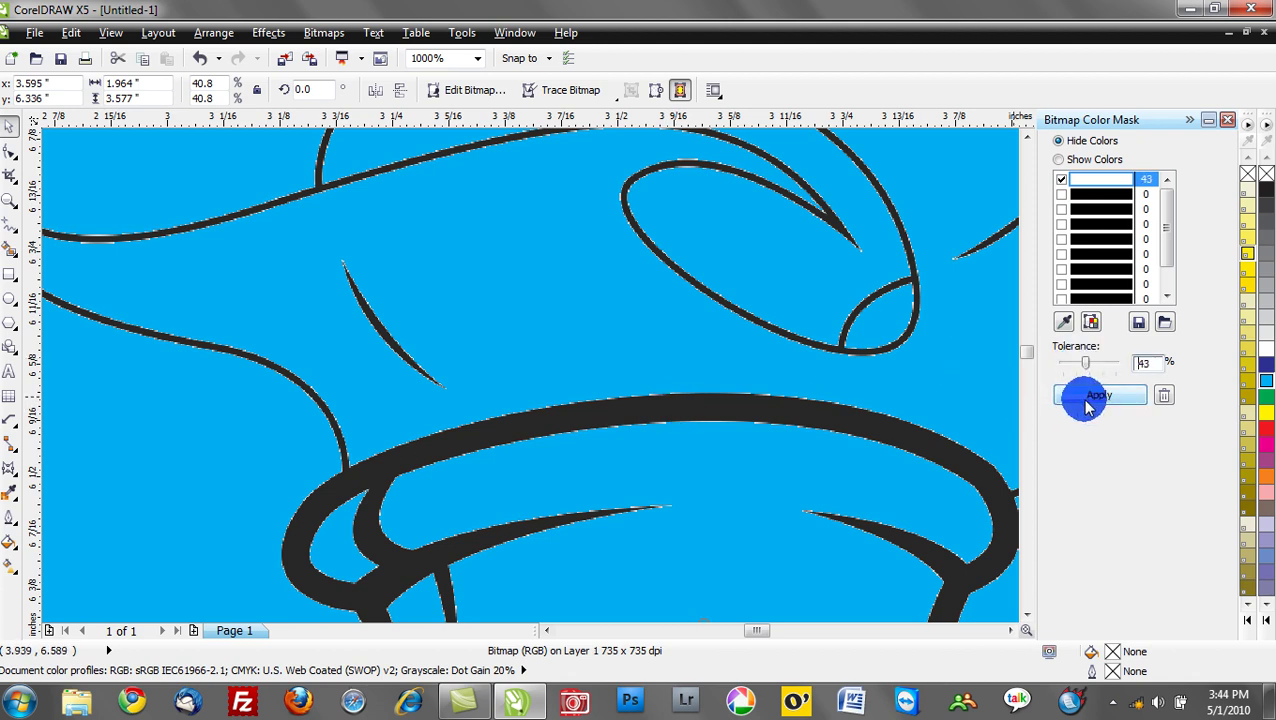
click(1097, 396)
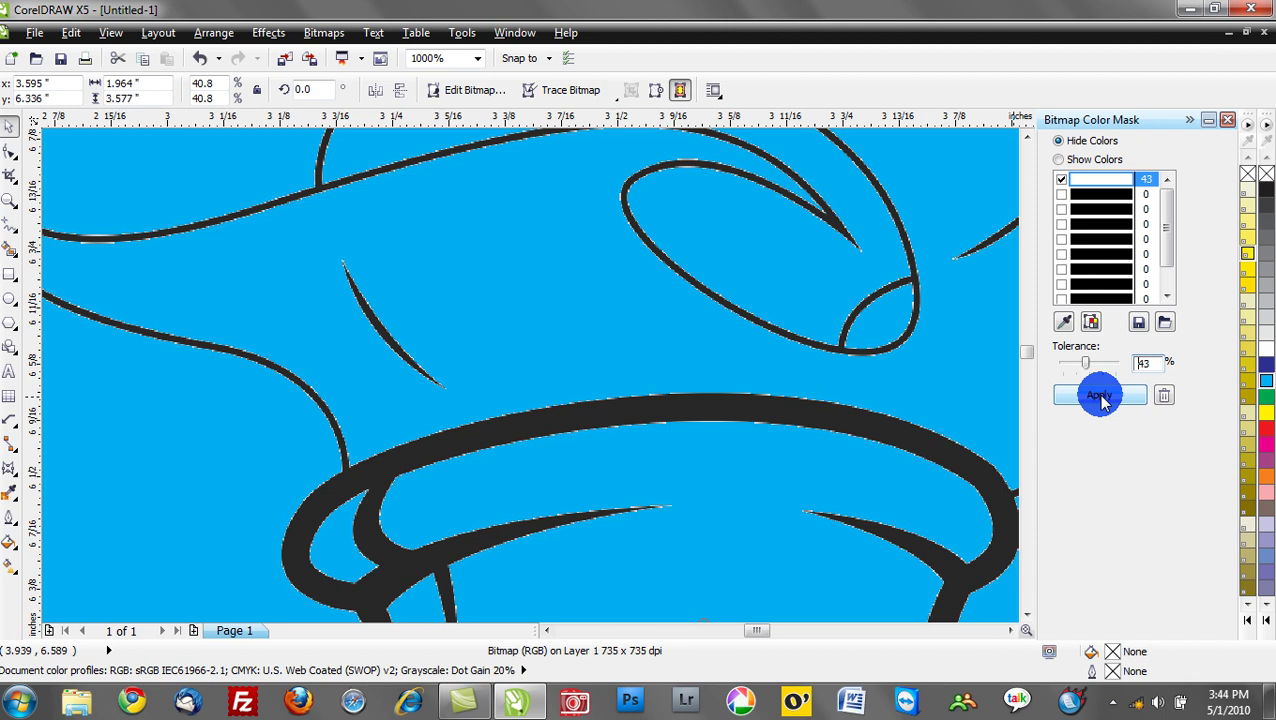
Apply the white mask at 100% tolerance to clear the pale fringe
click(1100, 398)
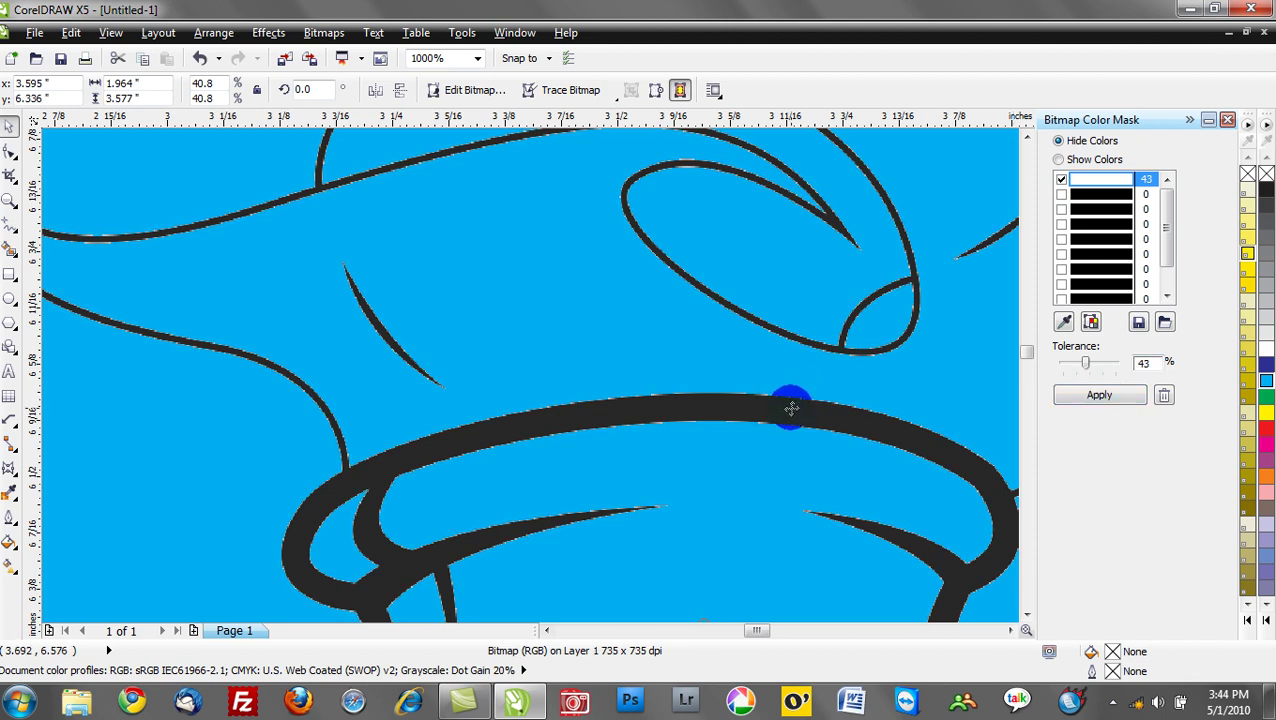
drag(1087, 369, 1116, 363)
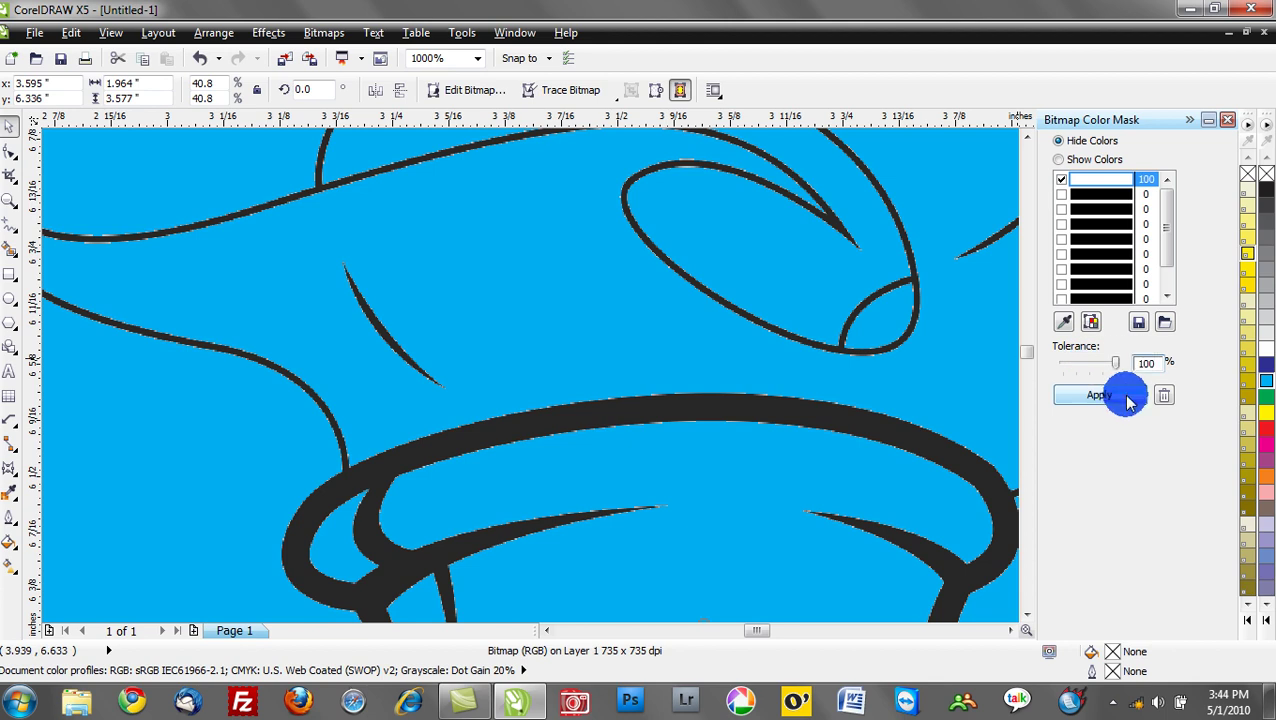
click(1122, 394)
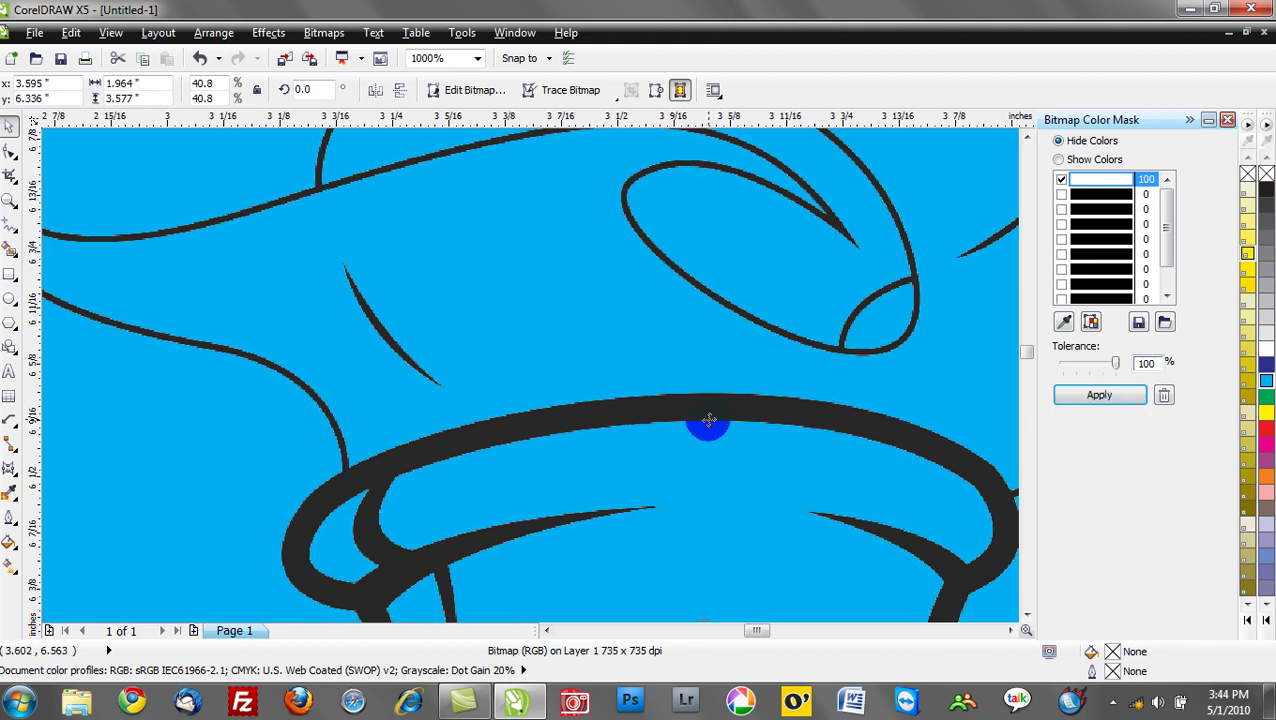
Reapply the white mask, then select the cyan background rectangle
scroll(708, 422, down, 5)
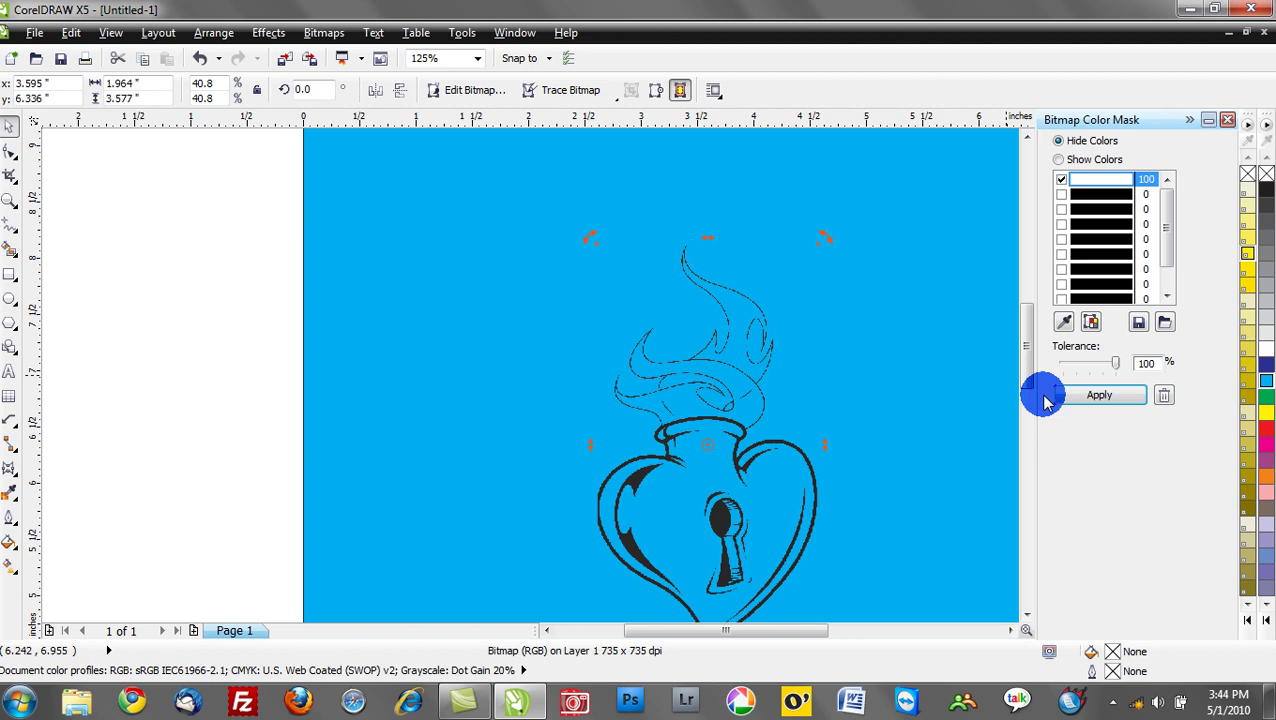
click(1047, 400)
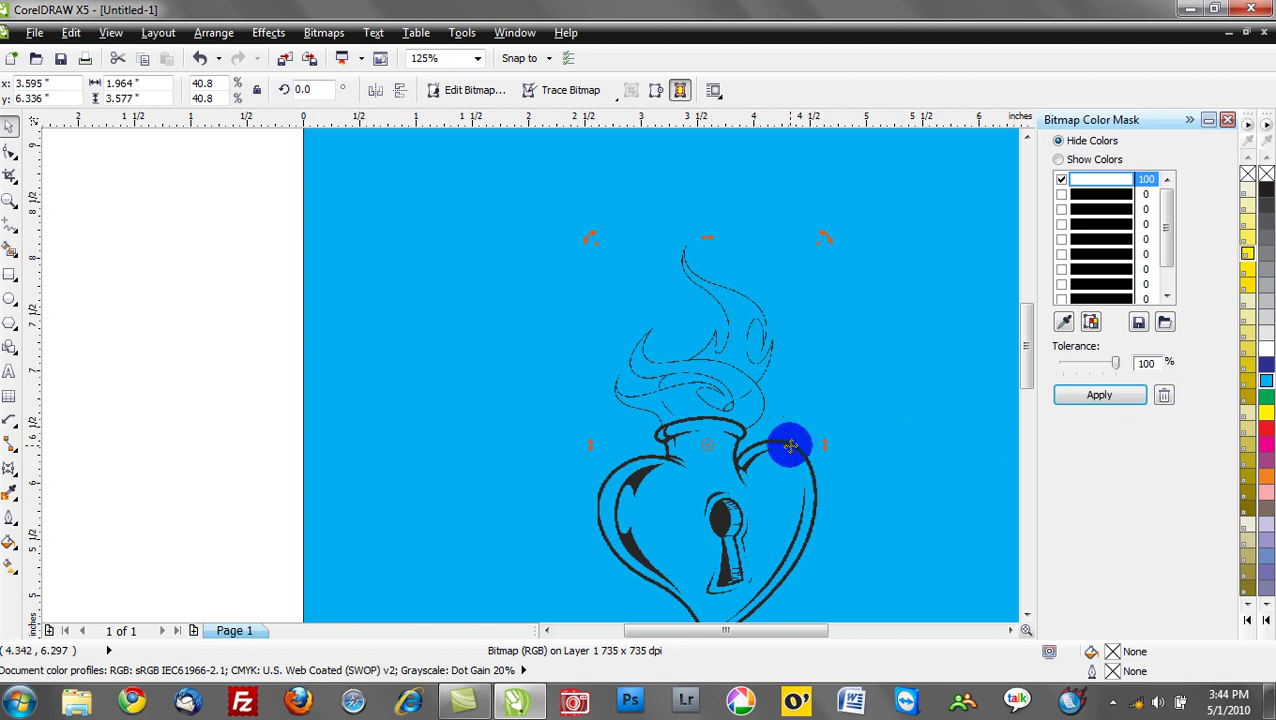
scroll(738, 463, up, 4)
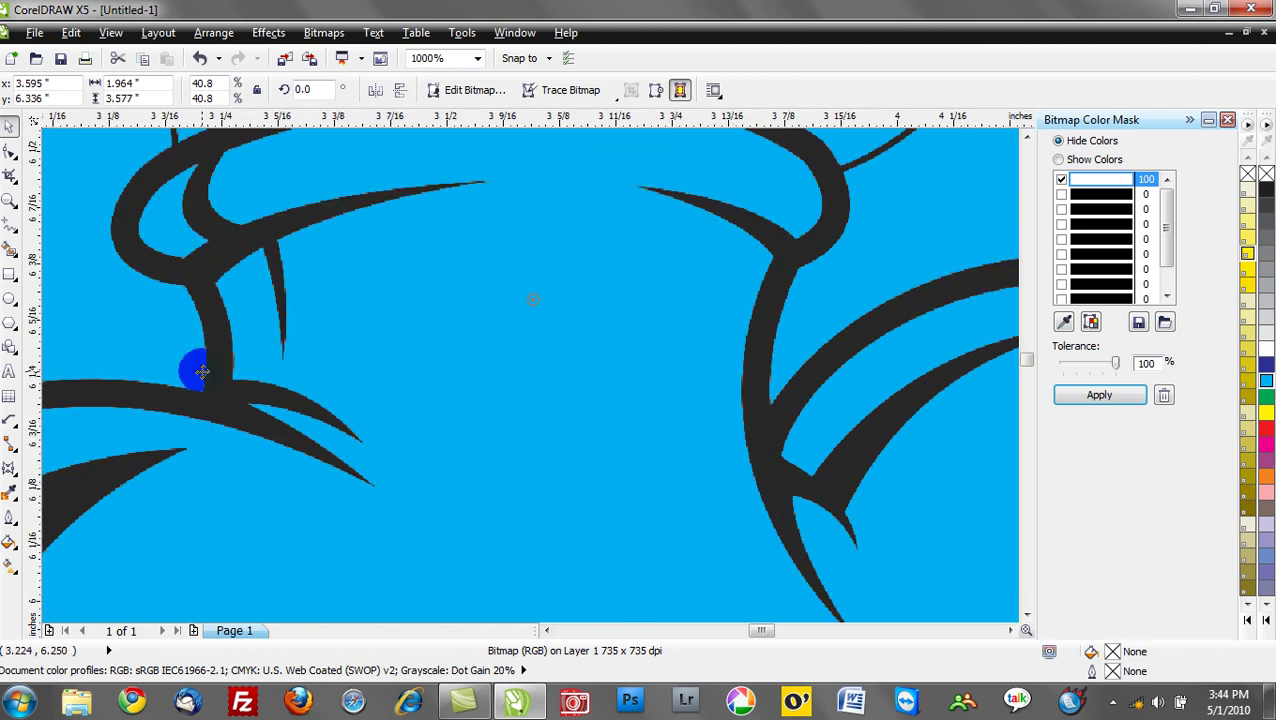
scroll(230, 380, down, 3)
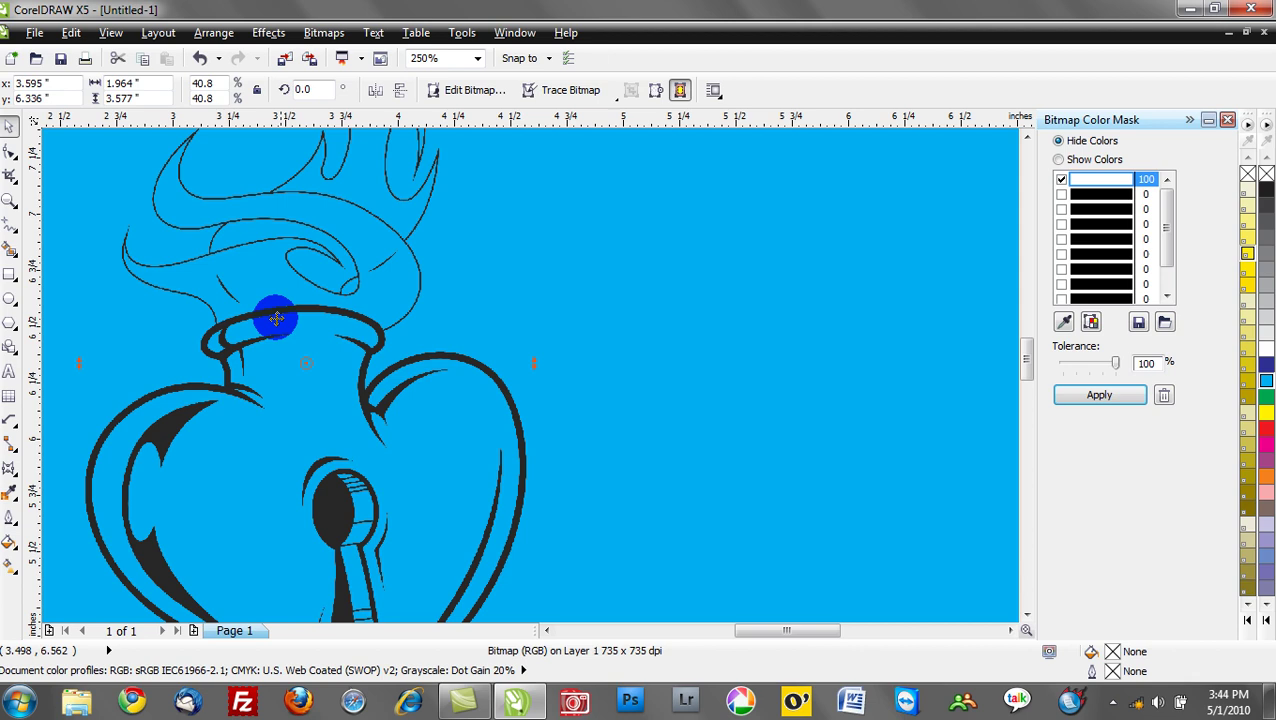
scroll(365, 327, down, 3)
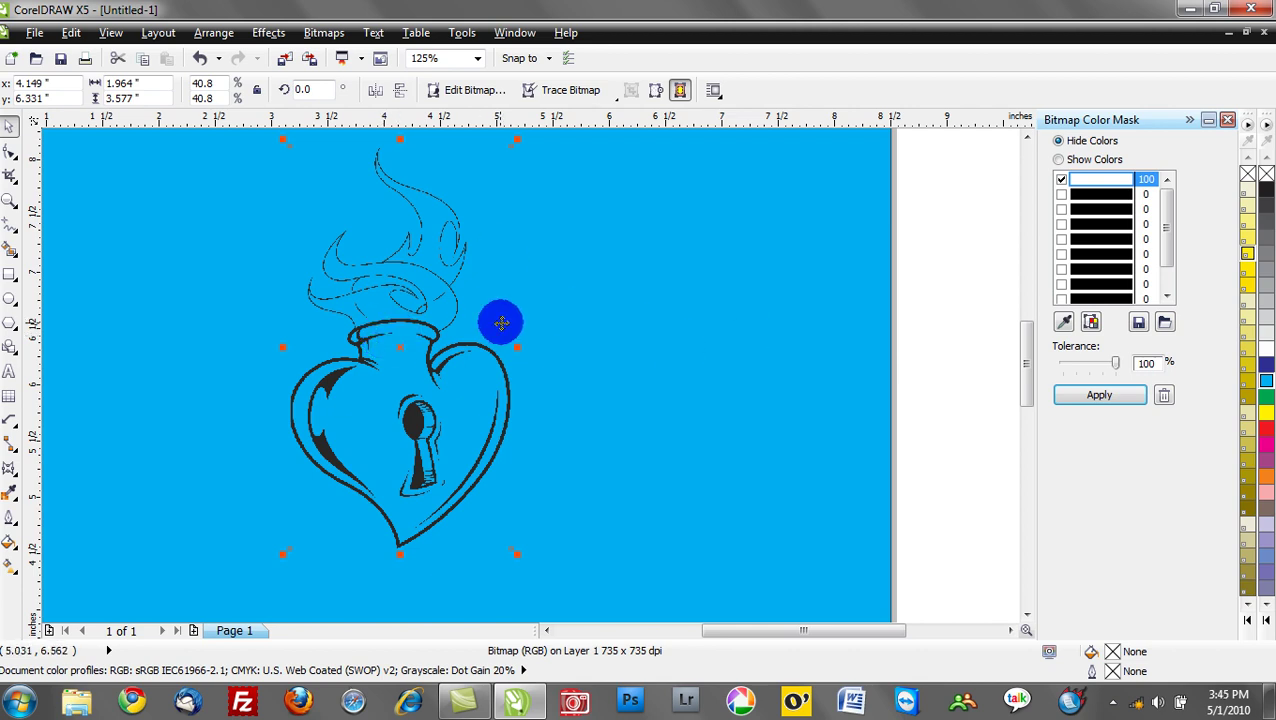
click(612, 310)
Delete the cyan background and start a Line art outline trace of the reduced bitmap
key(Delete)
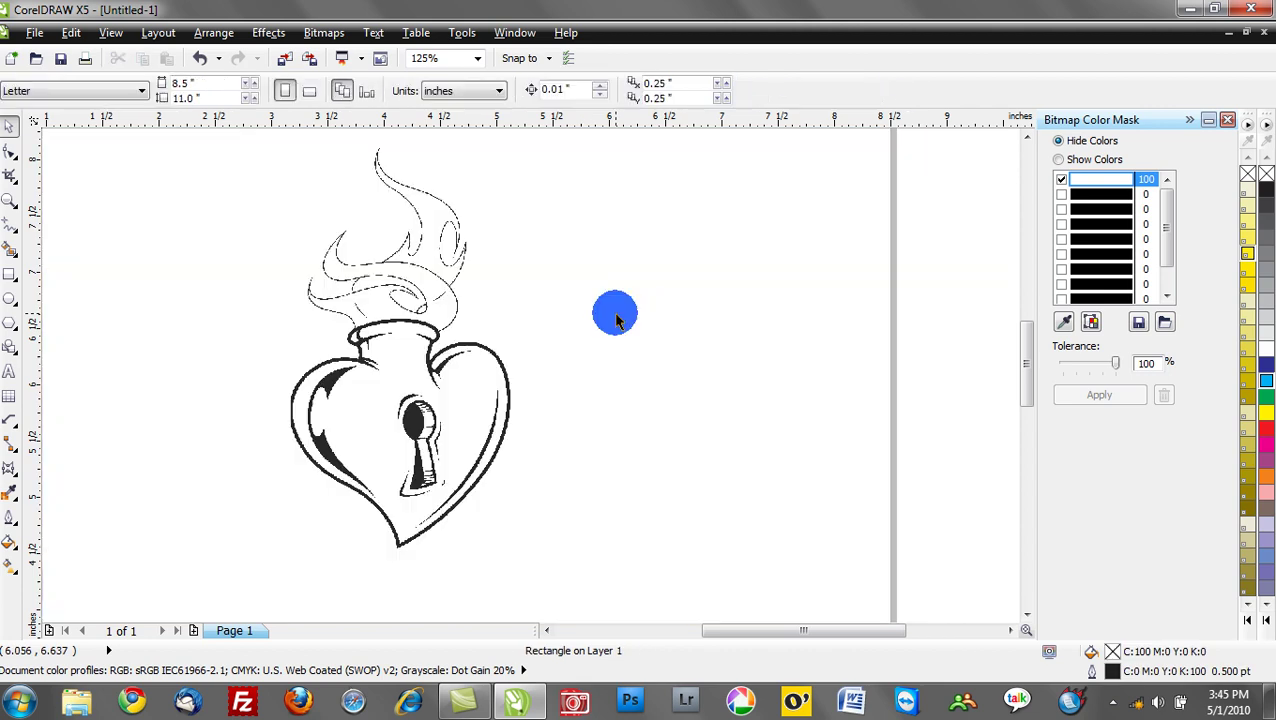
click(401, 328)
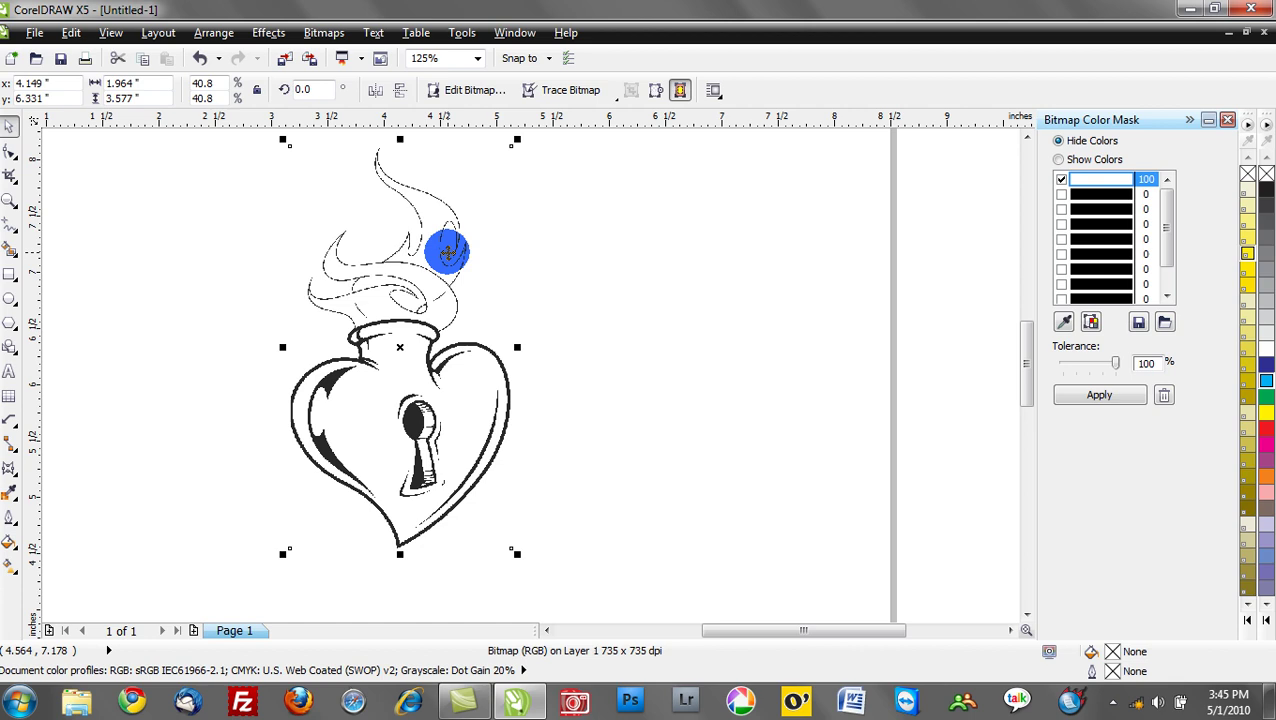
click(611, 96)
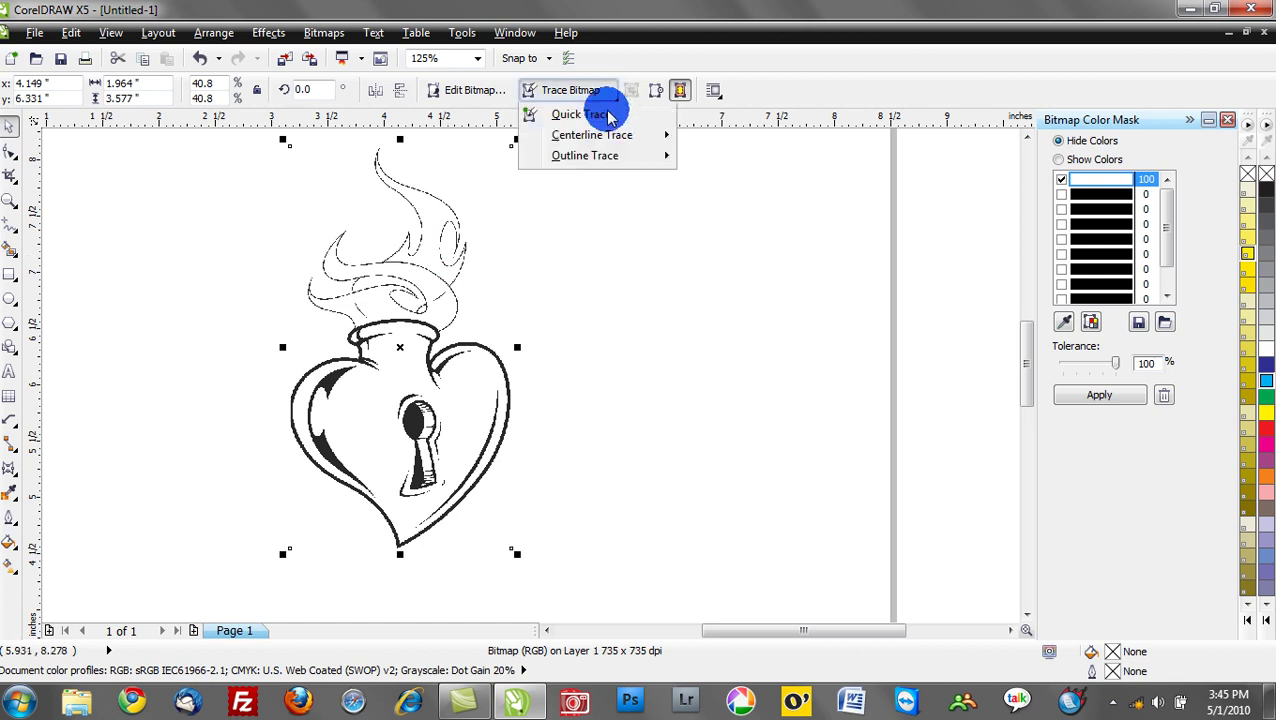
mouse_move(605, 156)
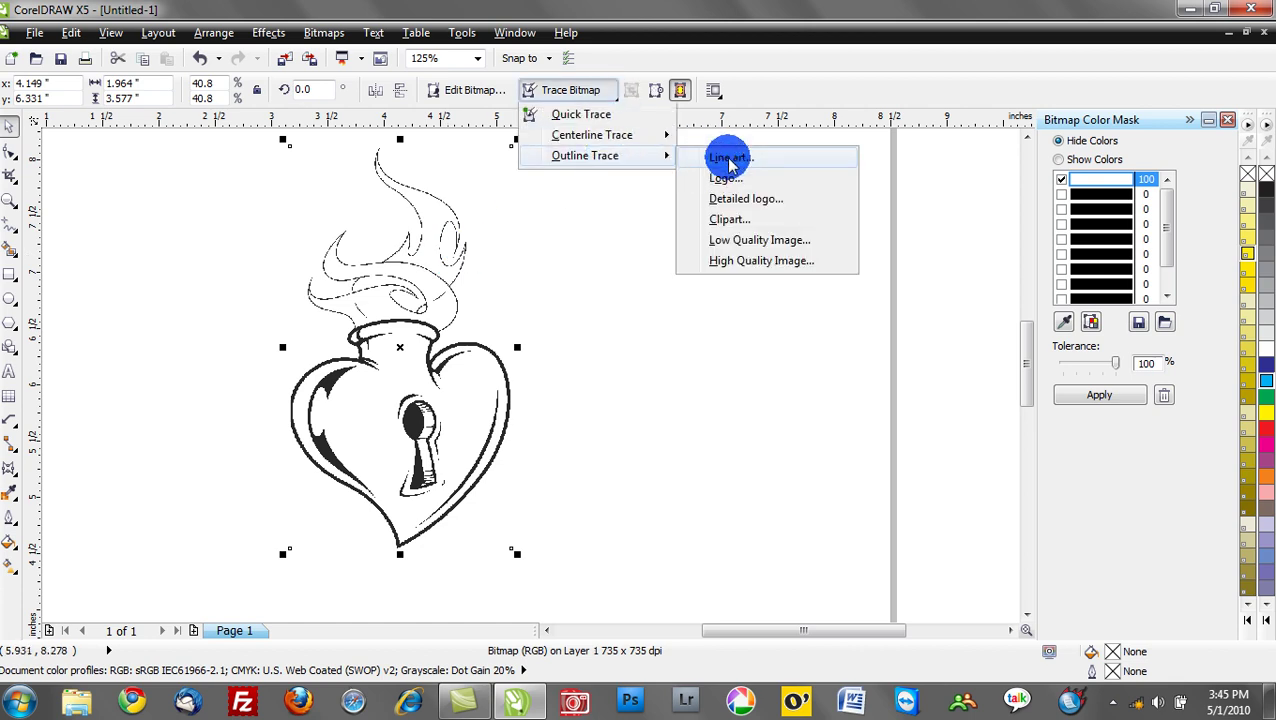
click(730, 158)
click(590, 389)
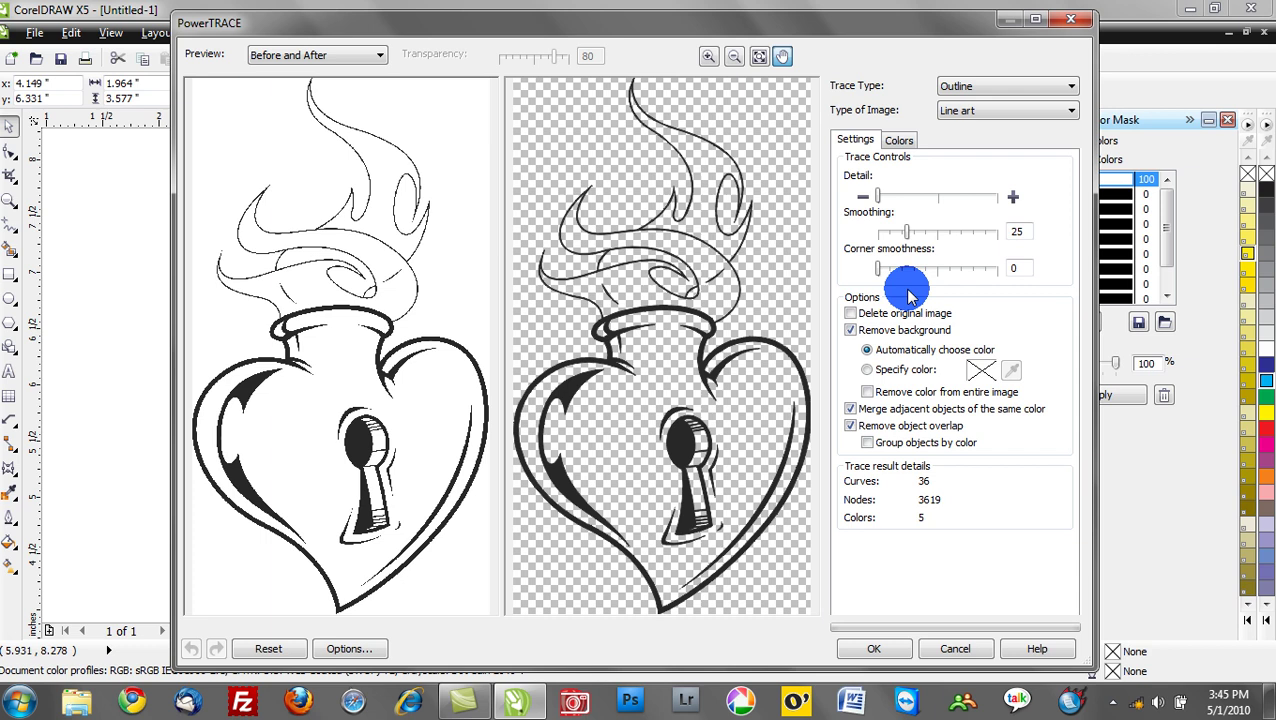
Accept the 36-curve trace and move the vector heart right, beside the original bitmap
click(872, 649)
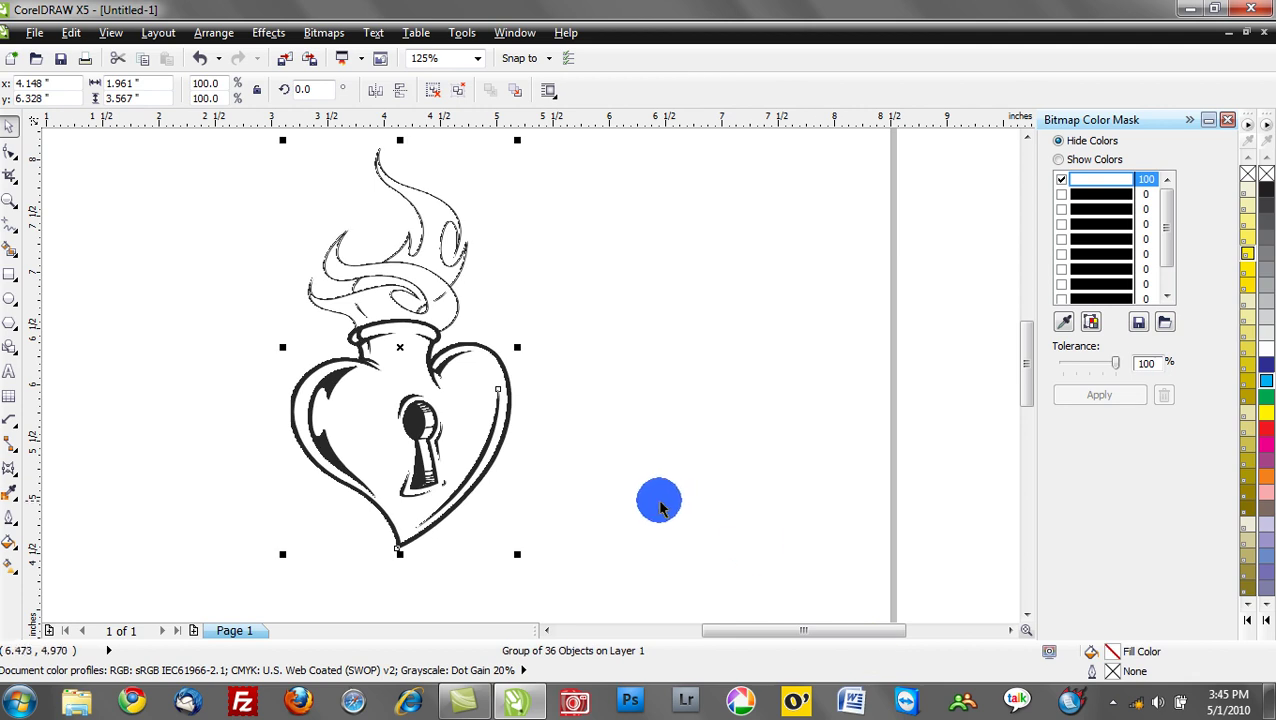
drag(403, 315, 658, 356)
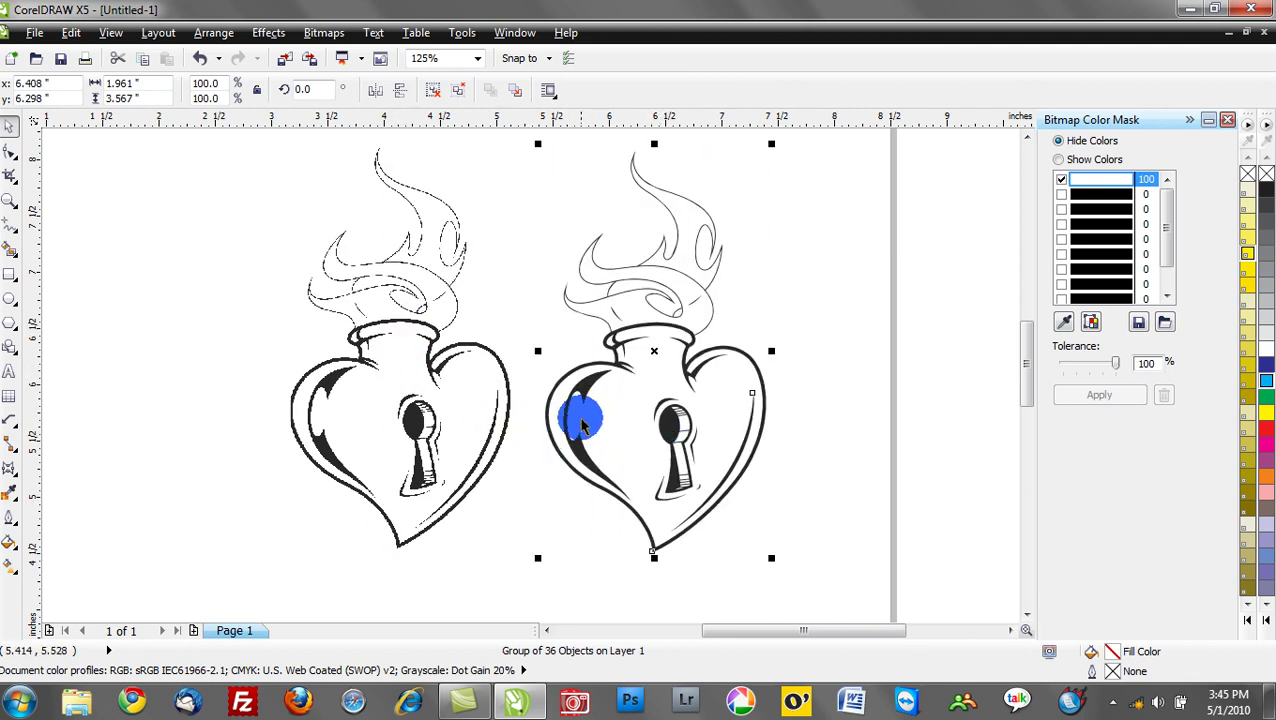
scroll(685, 400, up, 5)
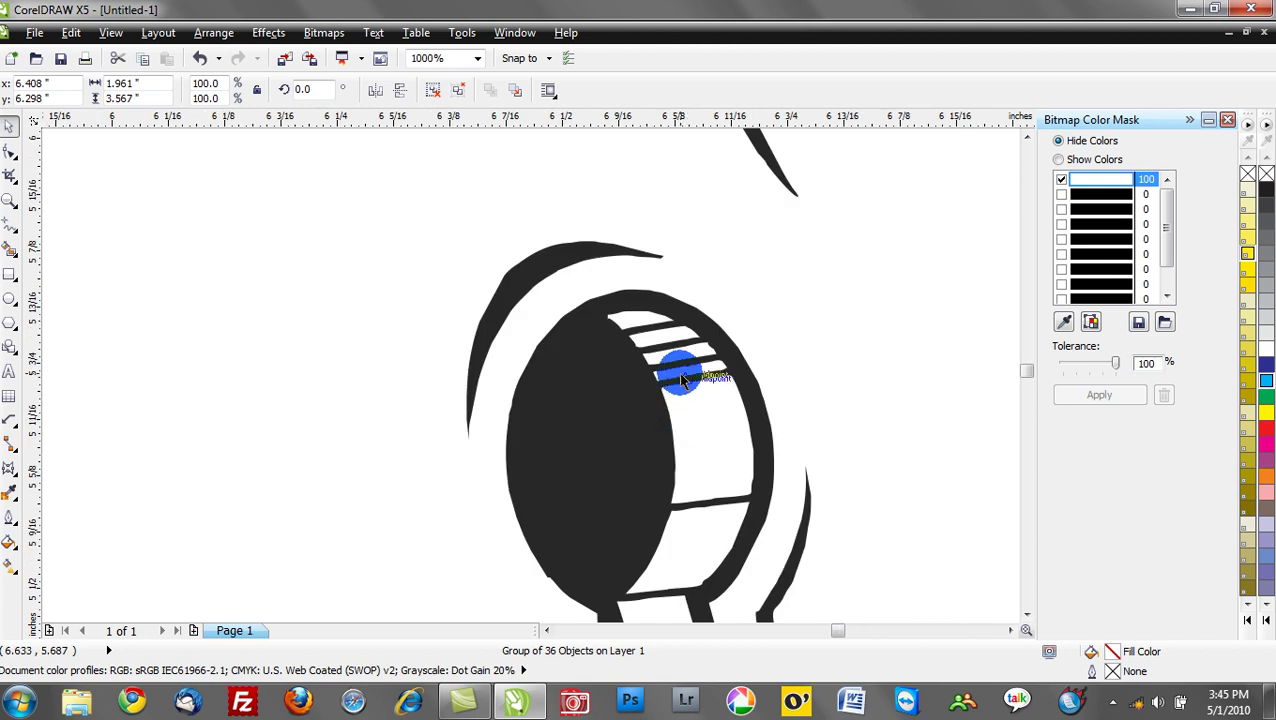
scroll(520, 323, up, 2)
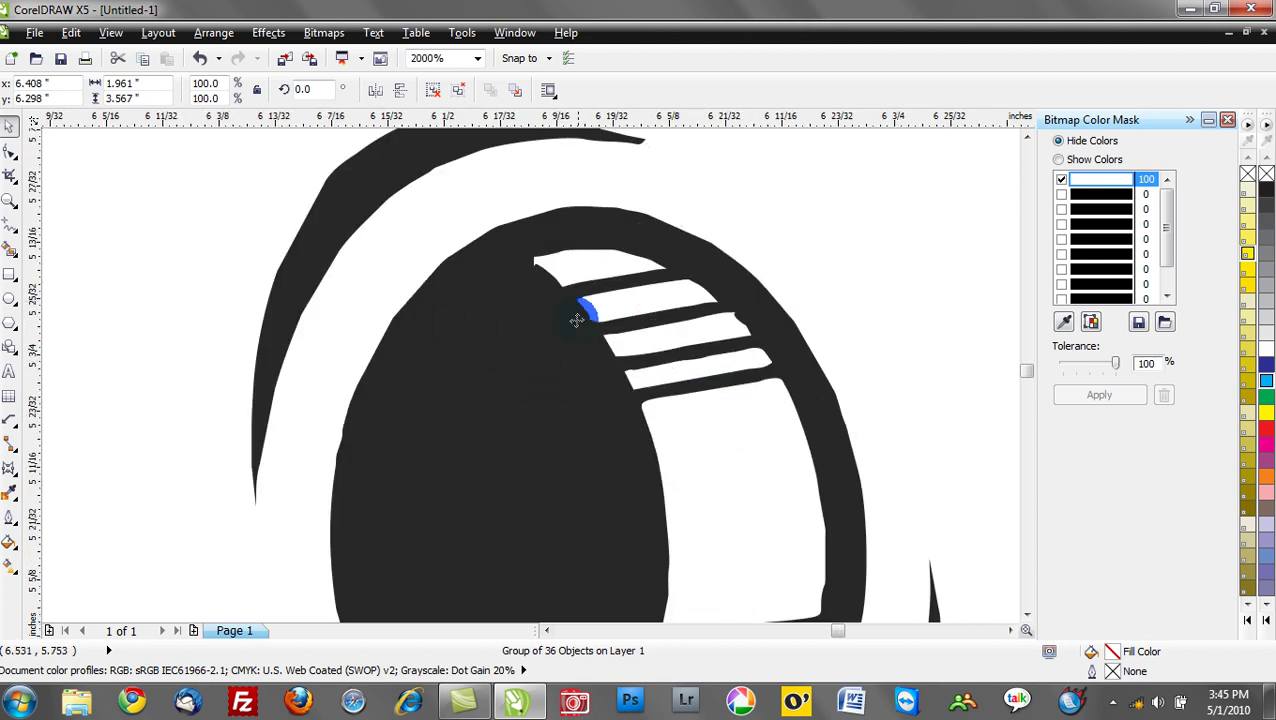
scroll(598, 410, down, 2)
scroll(596, 420, down, 4)
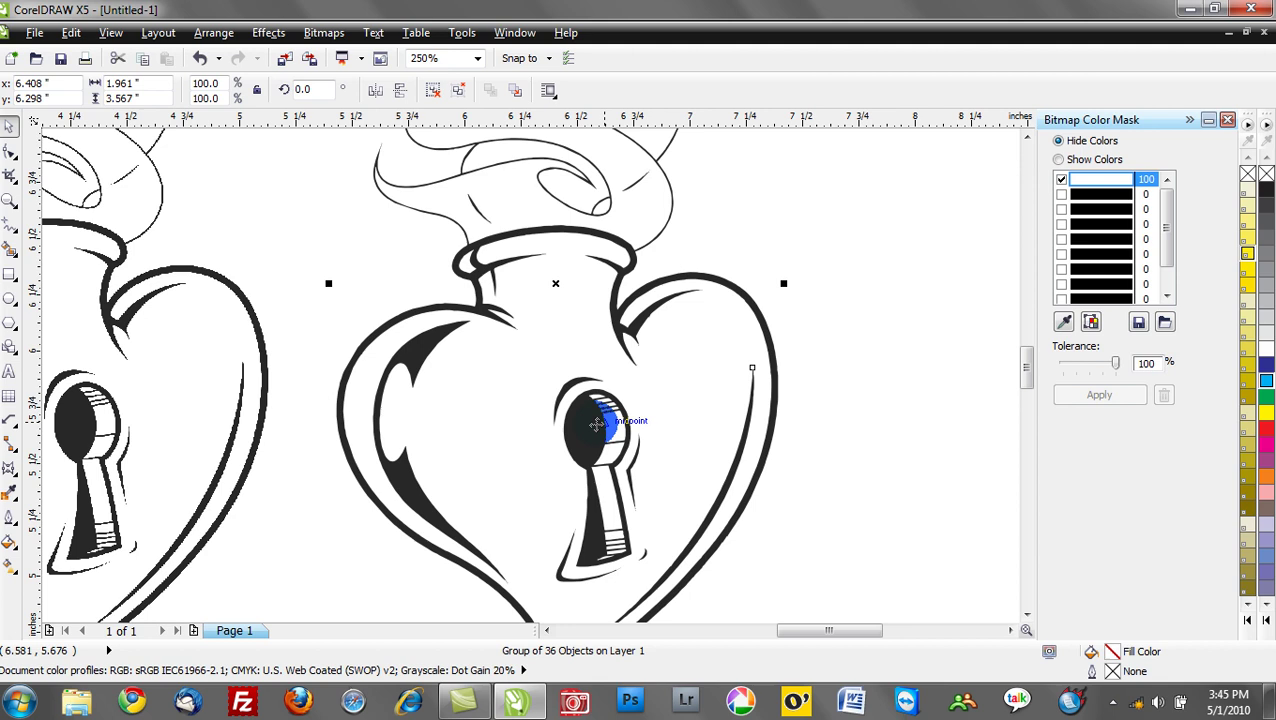
click(726, 256)
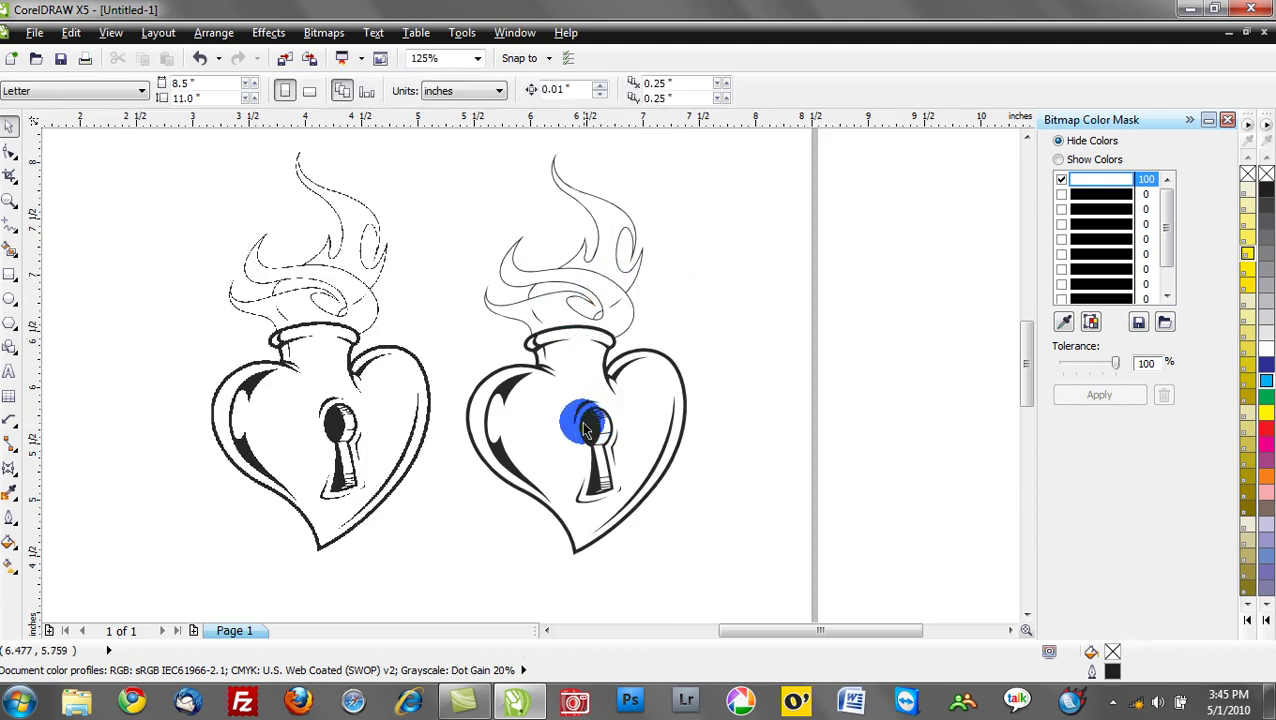
click(605, 475)
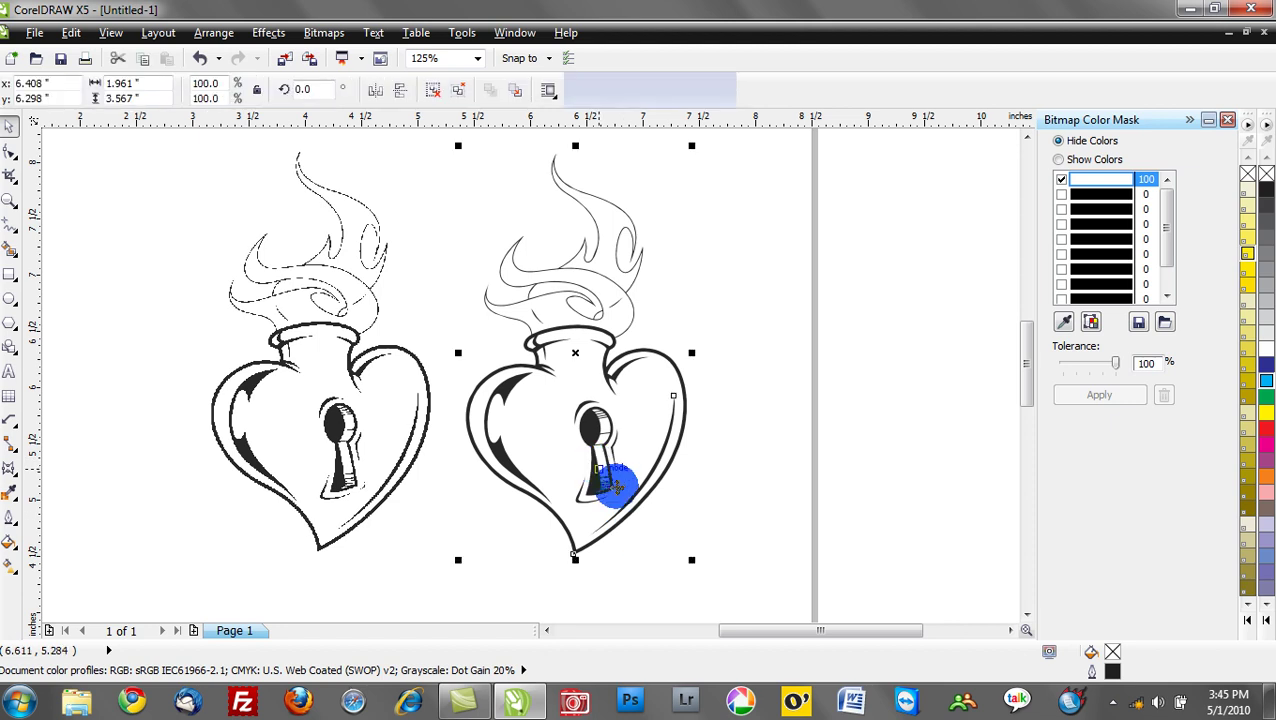
click(777, 532)
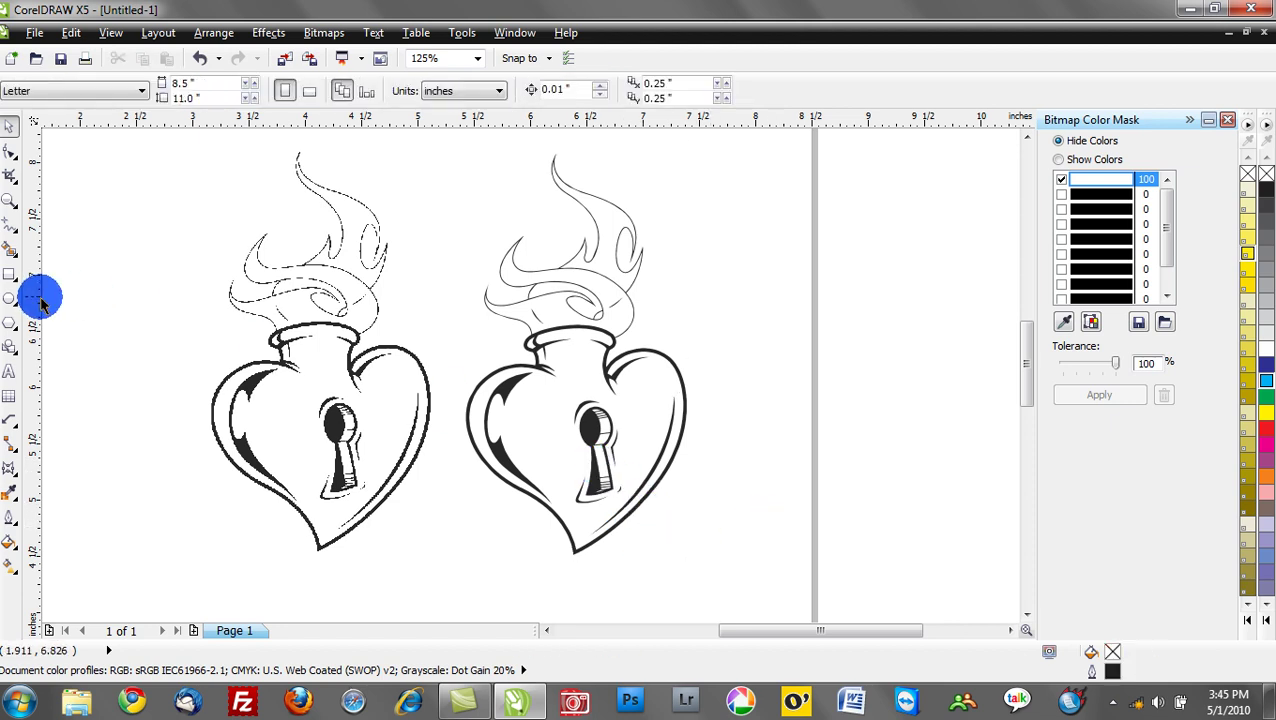
Choose the Smart Fill tool with its outline option set to No Outline
click(14, 255)
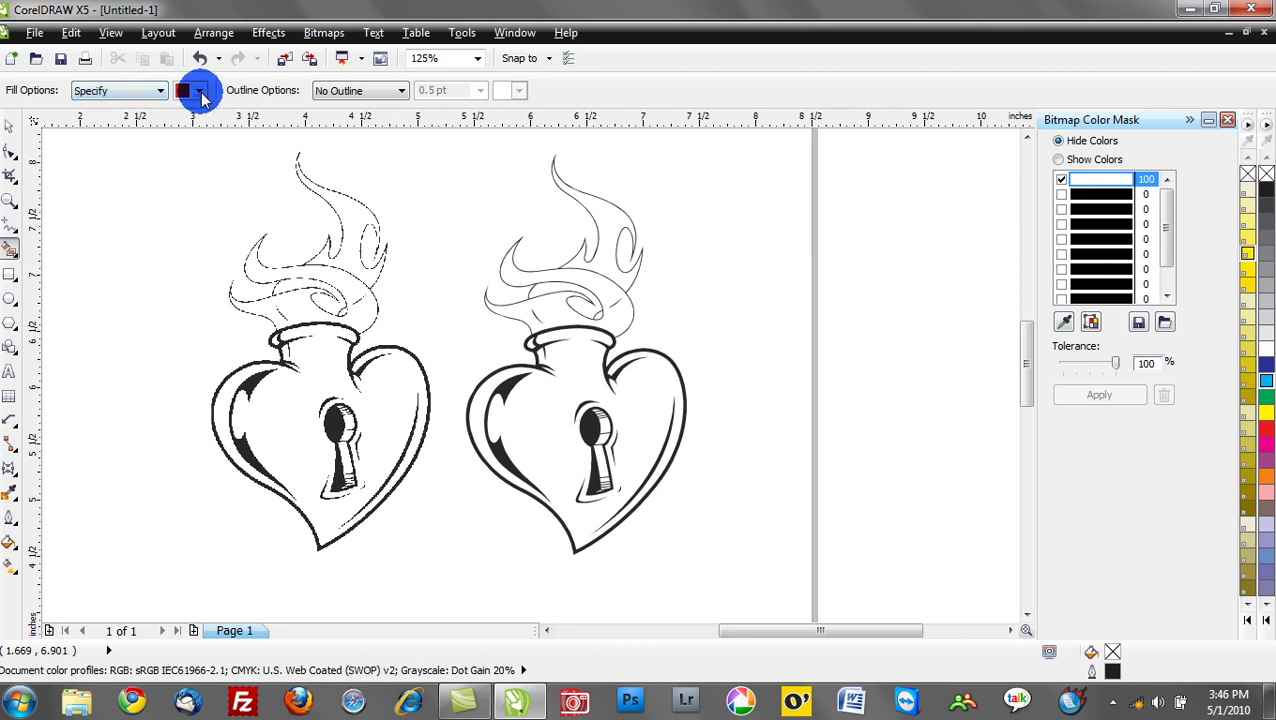
click(400, 91)
click(353, 137)
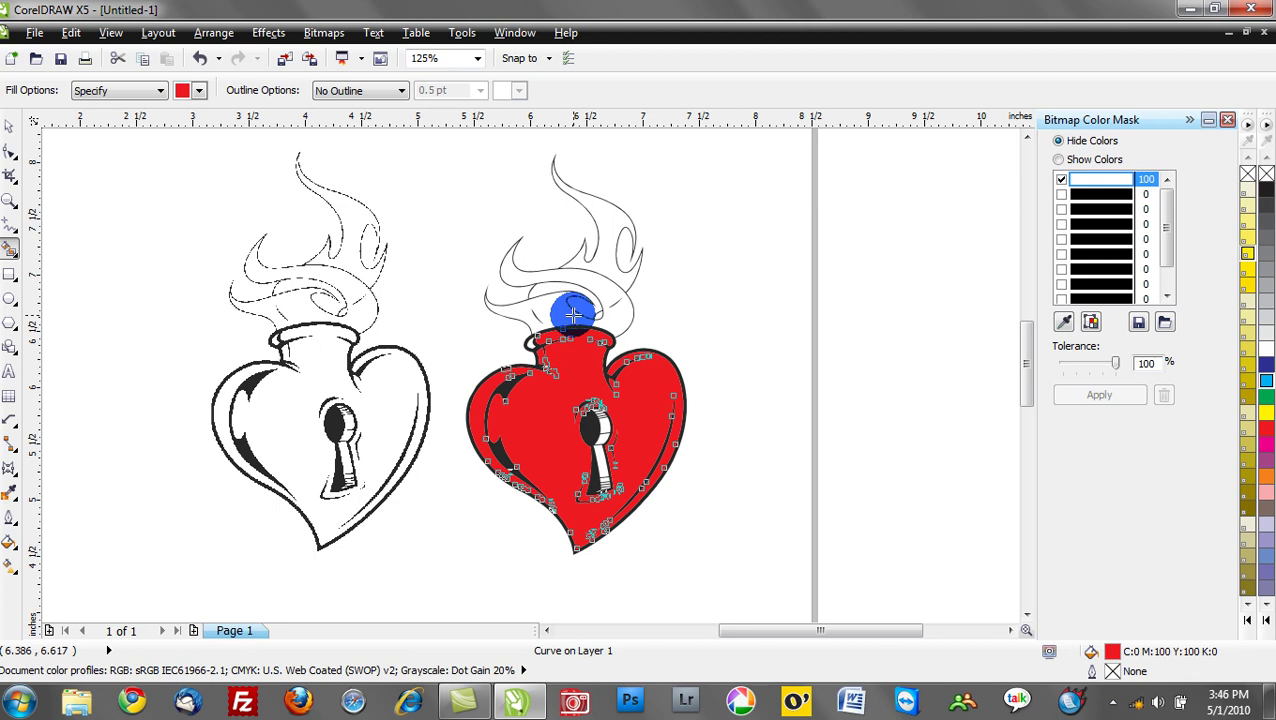
Fill the white eye-shaped highlight and the keyhole strip inside the traced heart red
scroll(560, 308, up, 5)
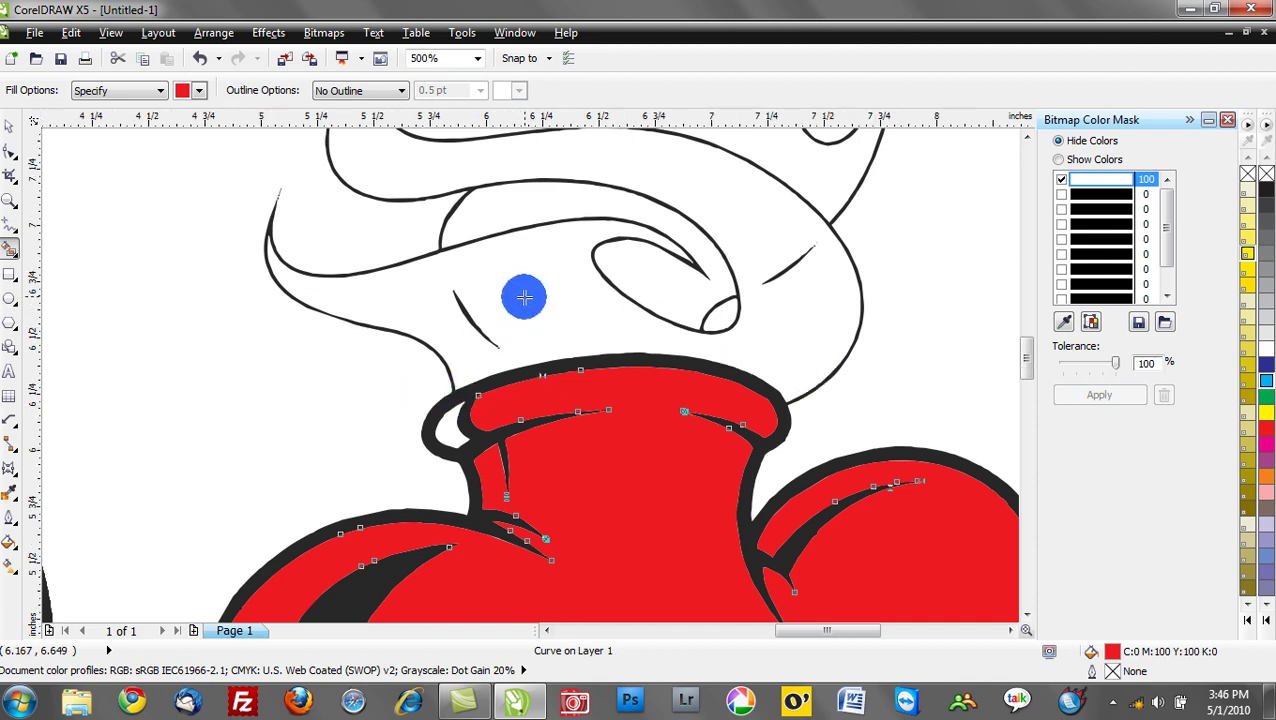
scroll(524, 297, down, 1)
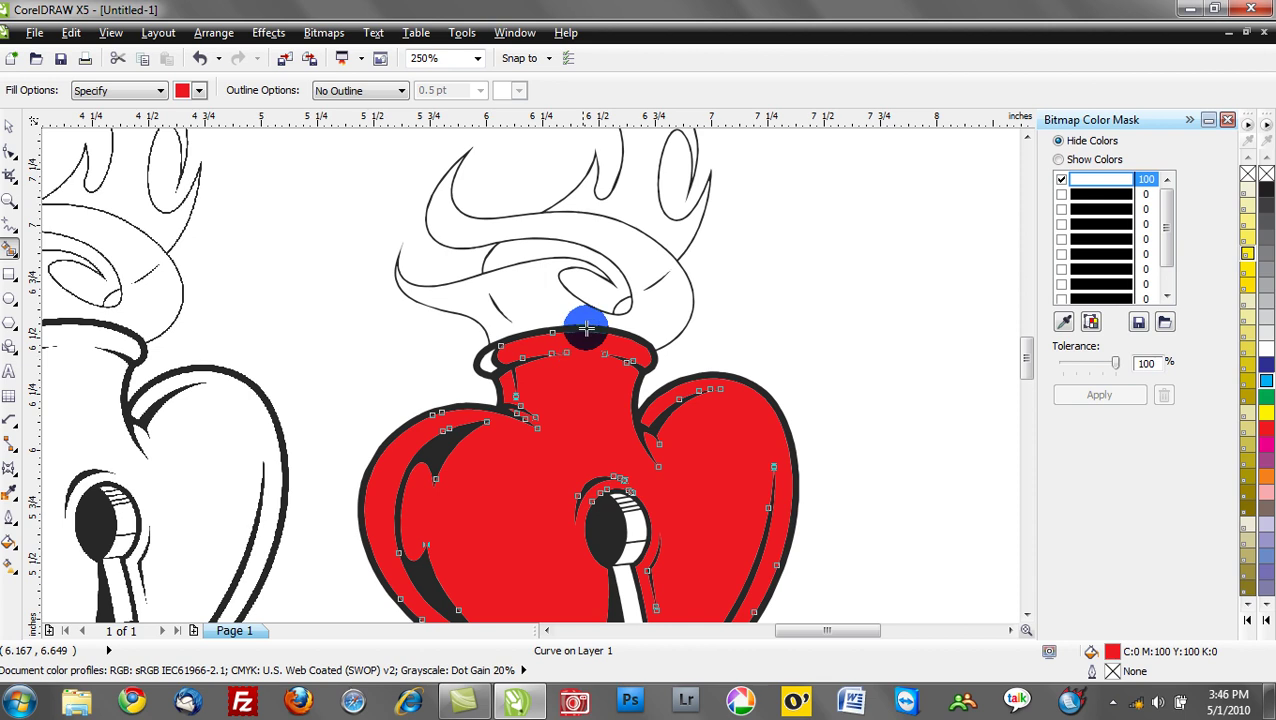
scroll(486, 360, up, 3)
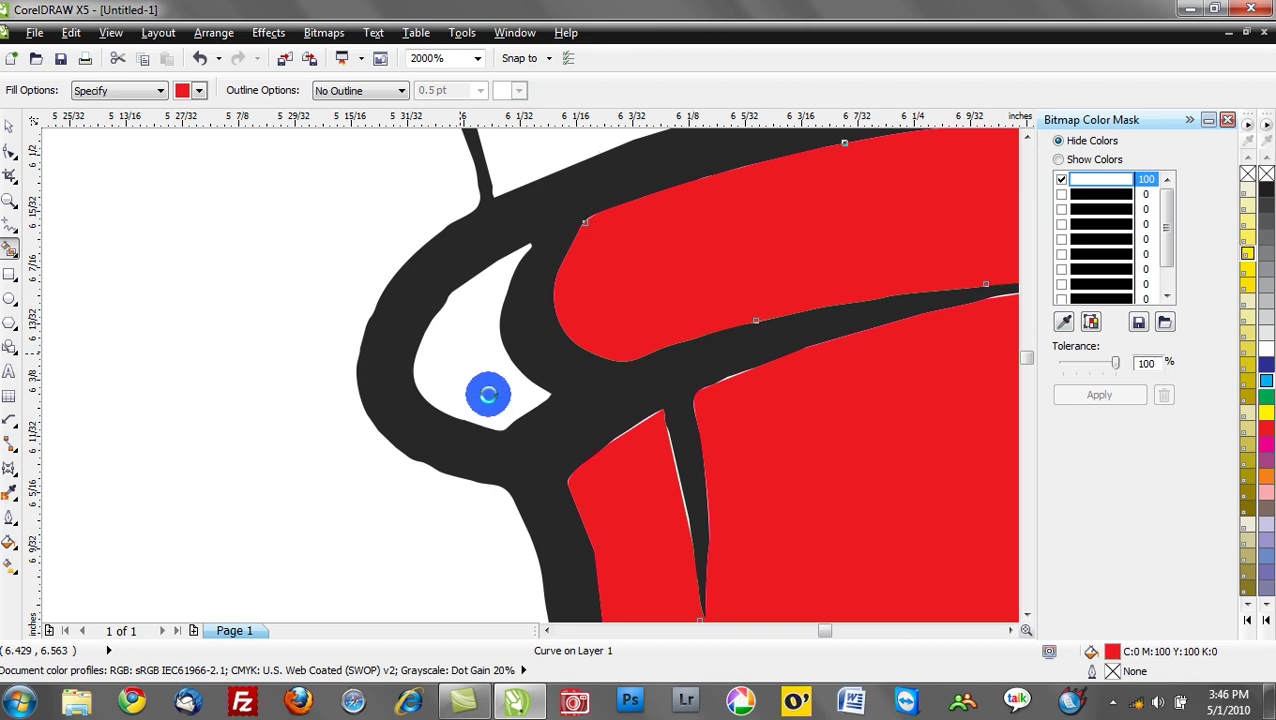
click(460, 360)
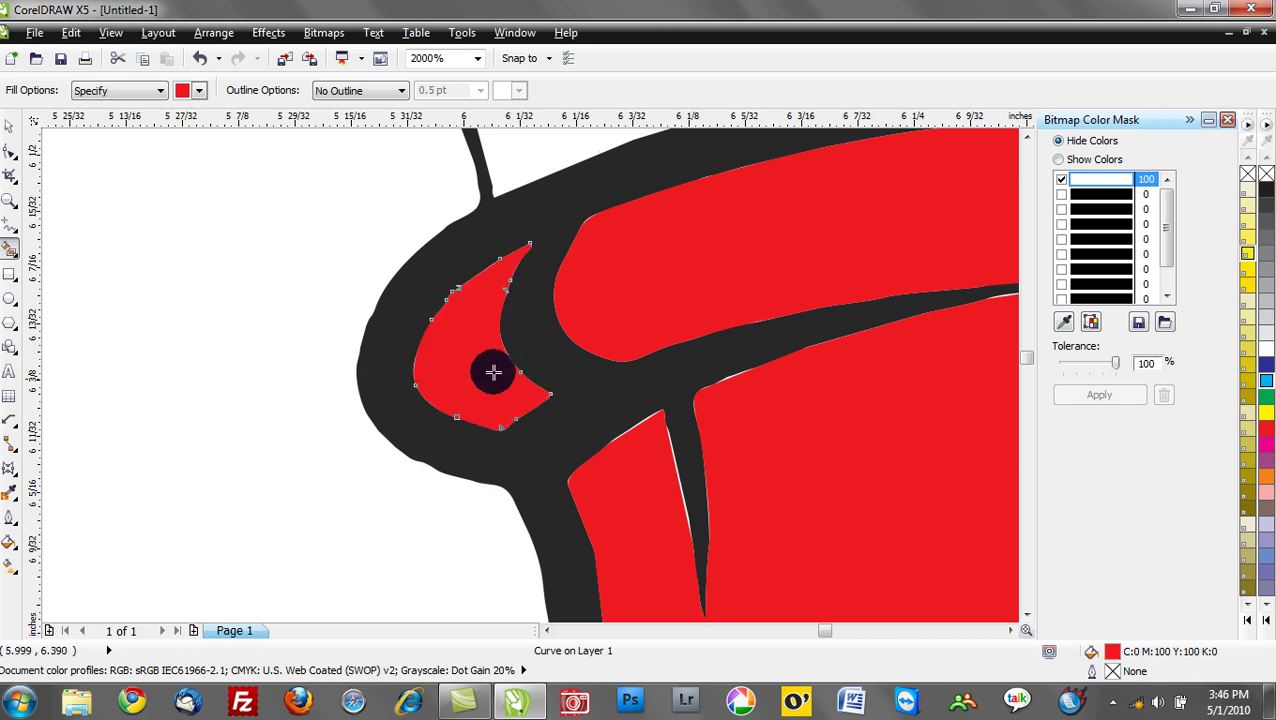
scroll(464, 398, down, 3)
scroll(592, 570, down, 2)
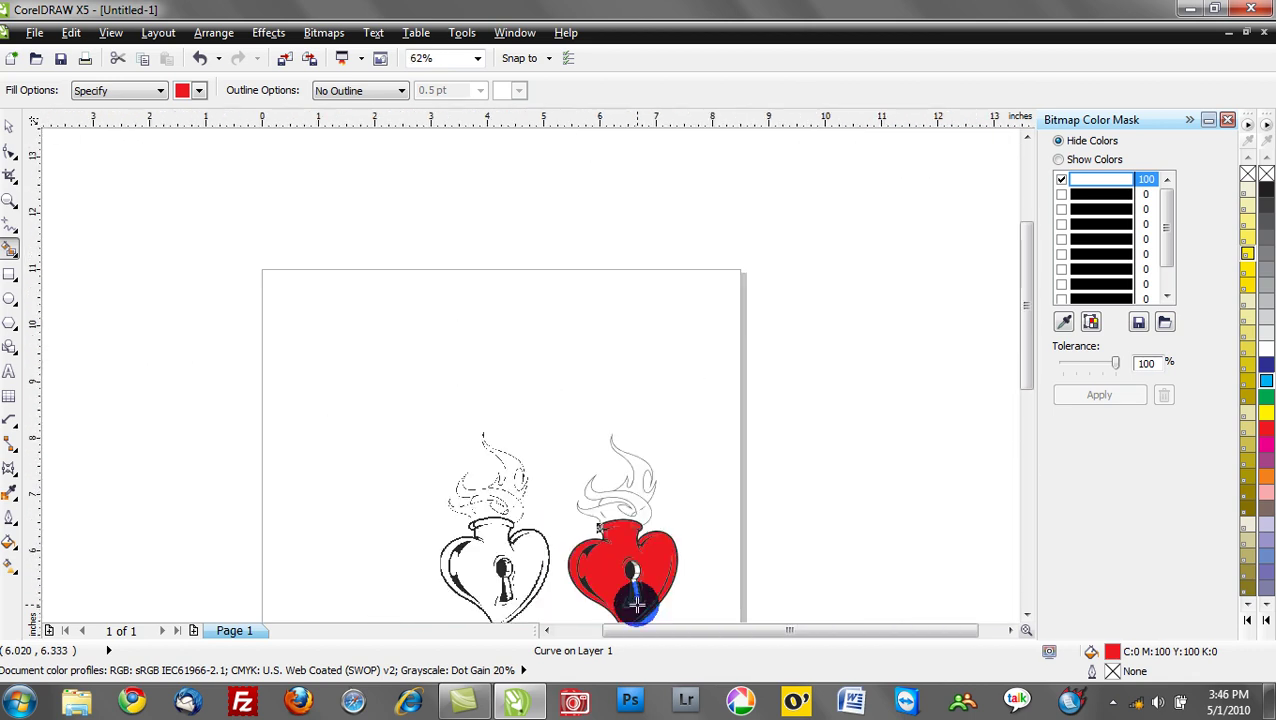
scroll(630, 512, up, 3)
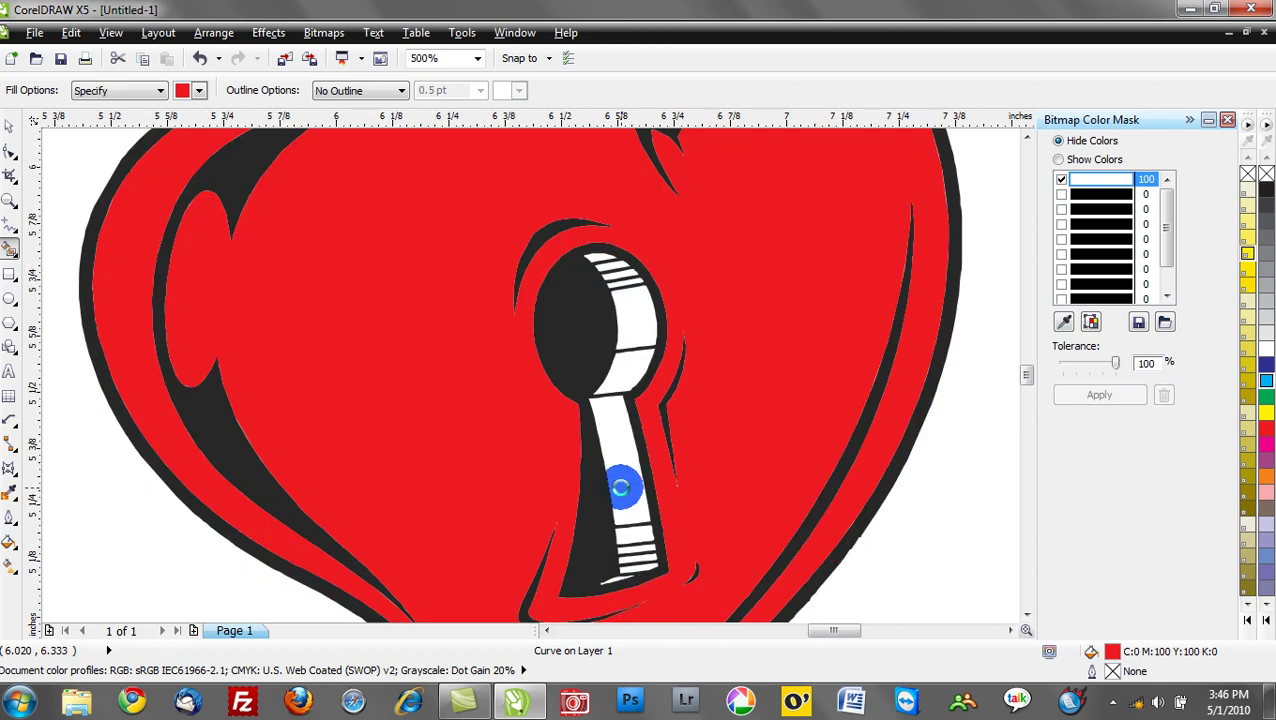
click(617, 376)
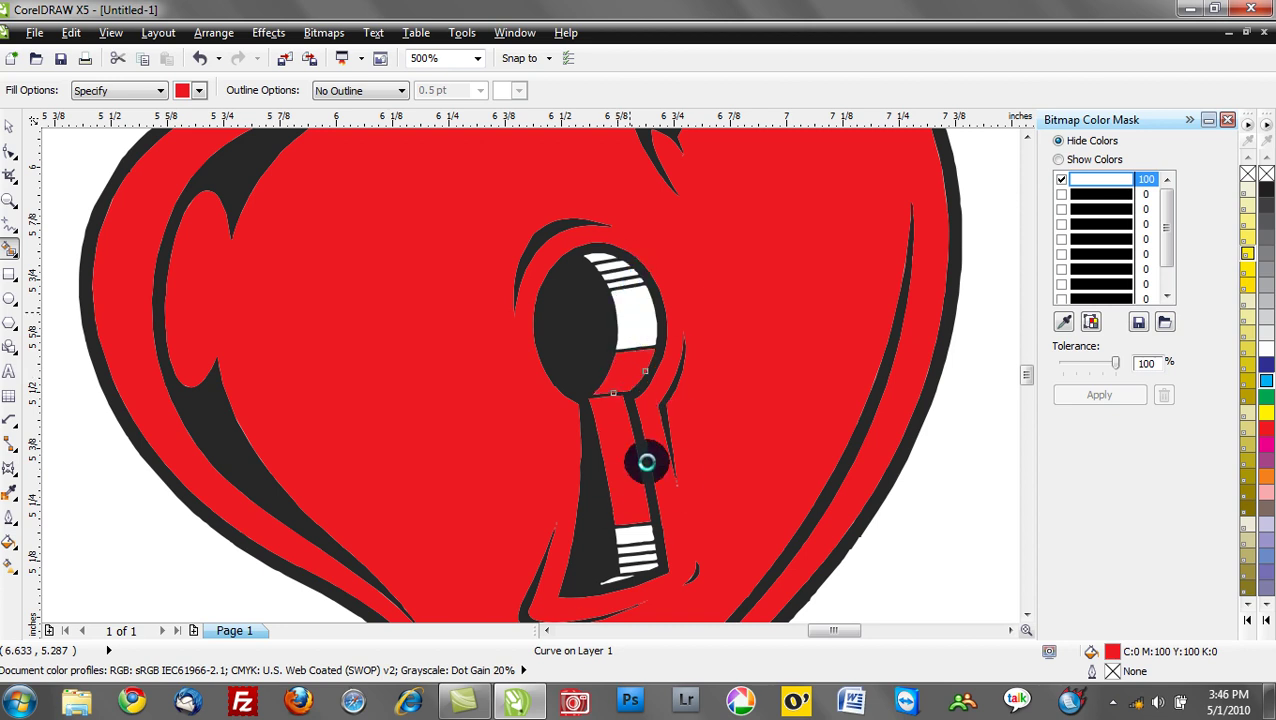
scroll(646, 474, down, 3)
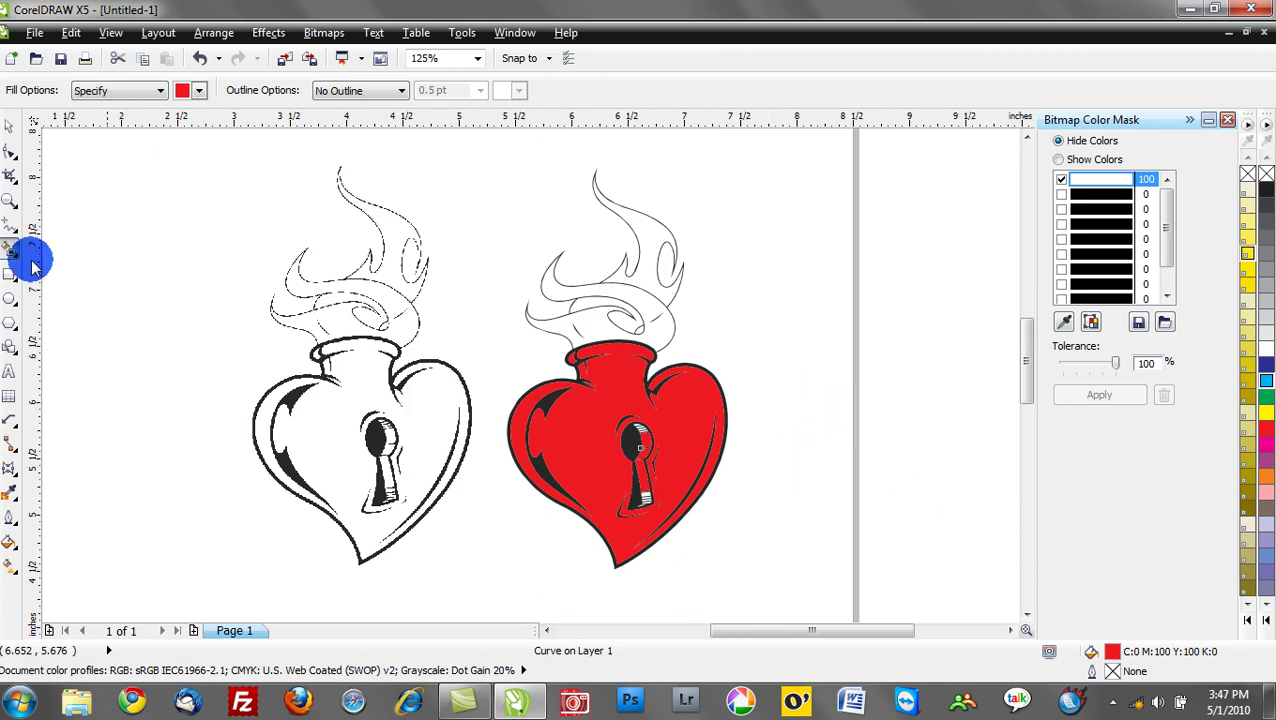
Drag the original heart-lock bitmap up-left, away from the red traced copy
click(12, 133)
drag(313, 336, 262, 305)
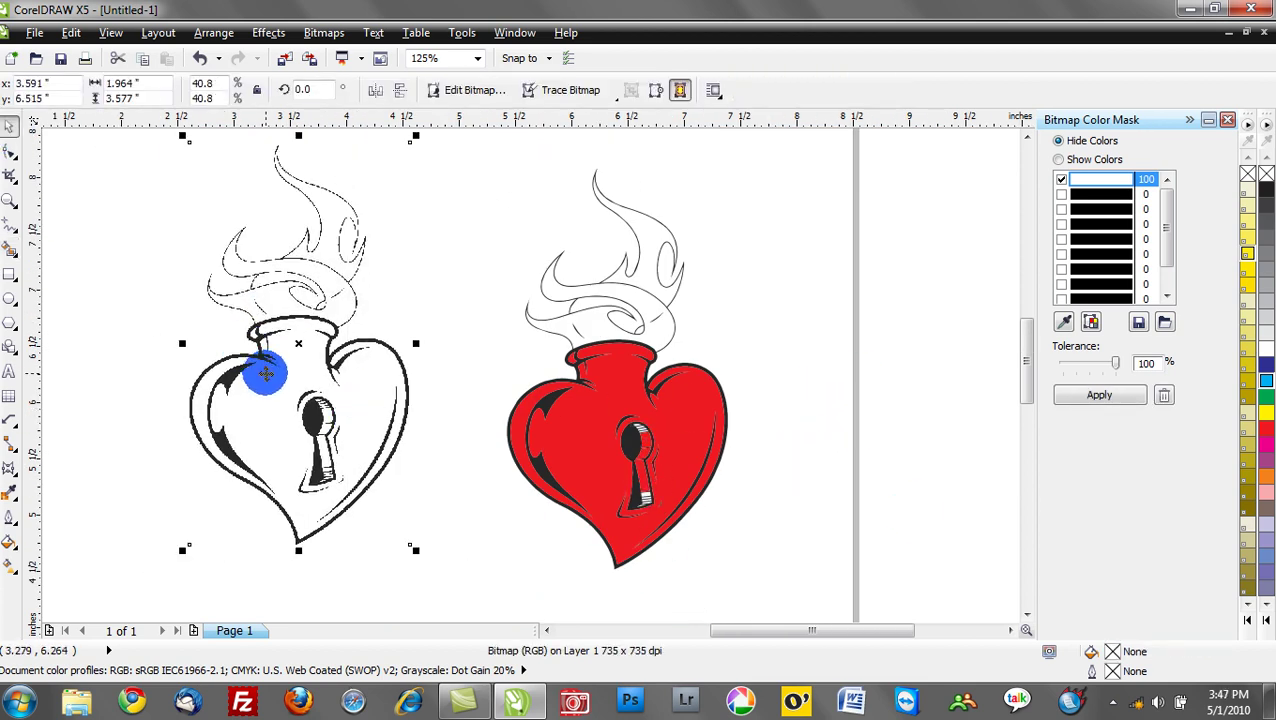